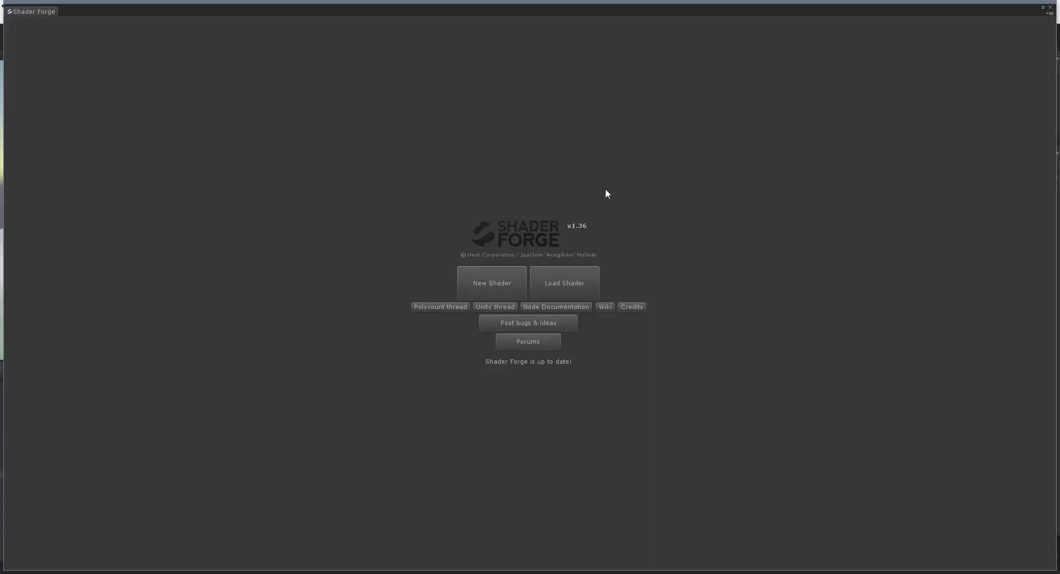
# Step: Load SnowShader.shader from the Snow Shader Tutorial folder into Shader Forge
pyautogui.click(571, 283)
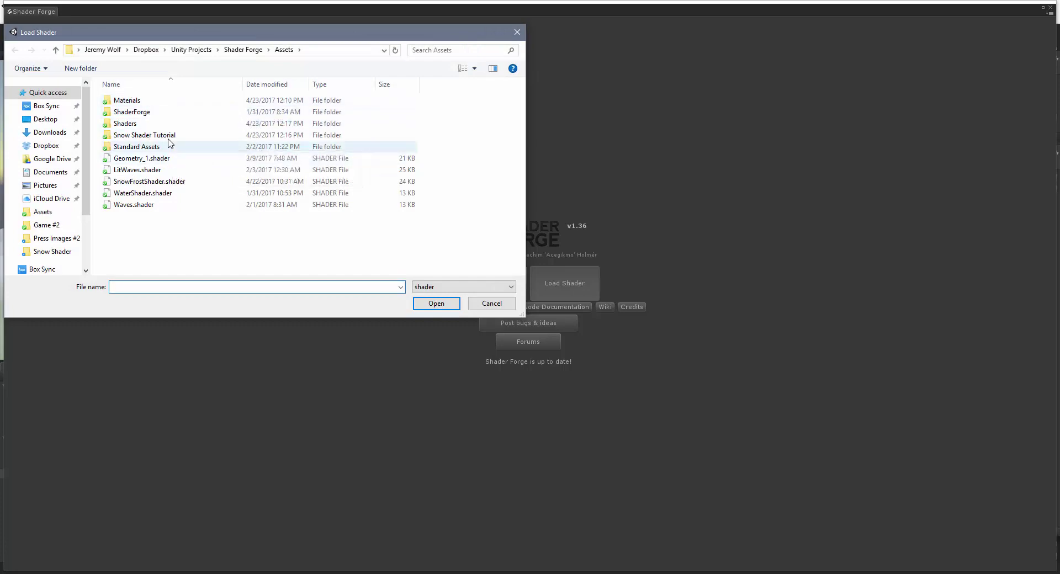
pyautogui.doubleClick(168, 136)
pyautogui.click(142, 113)
pyautogui.doubleClick(141, 112)
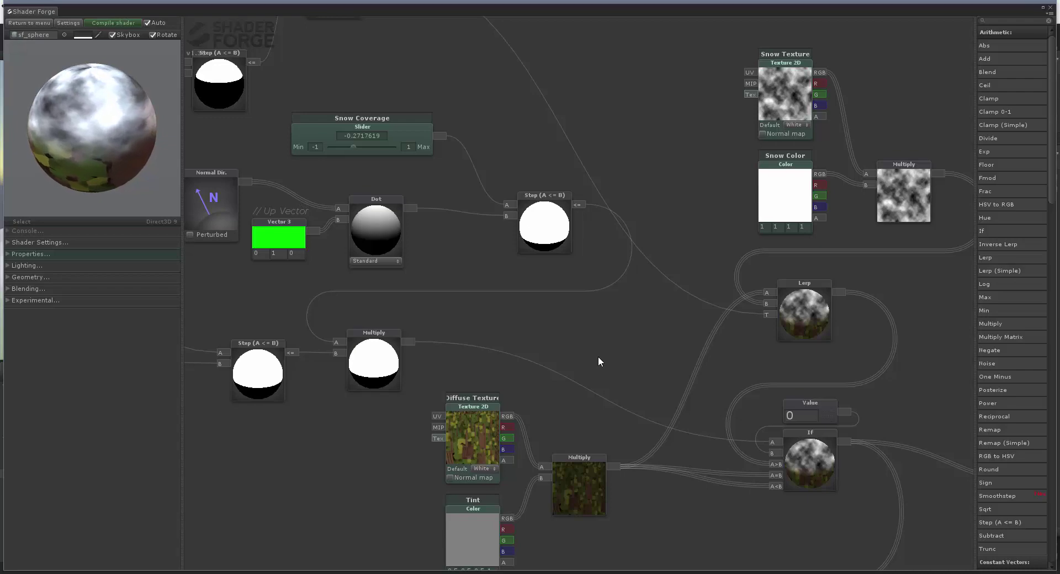
# Step: Zoom and pan the canvas to view the whole snow node network
pyautogui.scroll(-5, 598, 356)
pyautogui.scroll(-3, 598, 356)
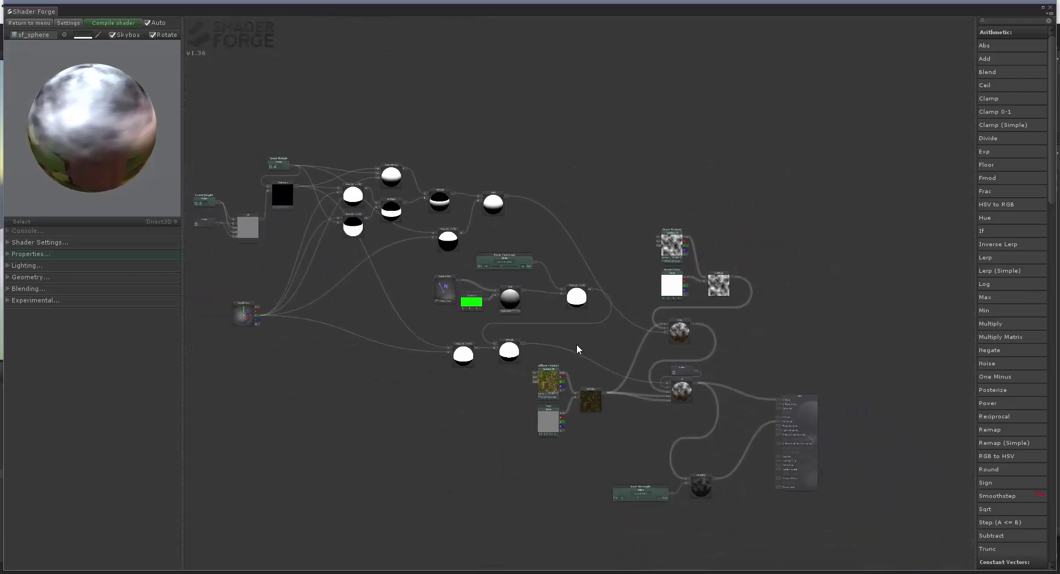
pyautogui.moveTo(576, 343); pyautogui.dragTo(627, 326)
pyautogui.scroll(1, 624, 322)
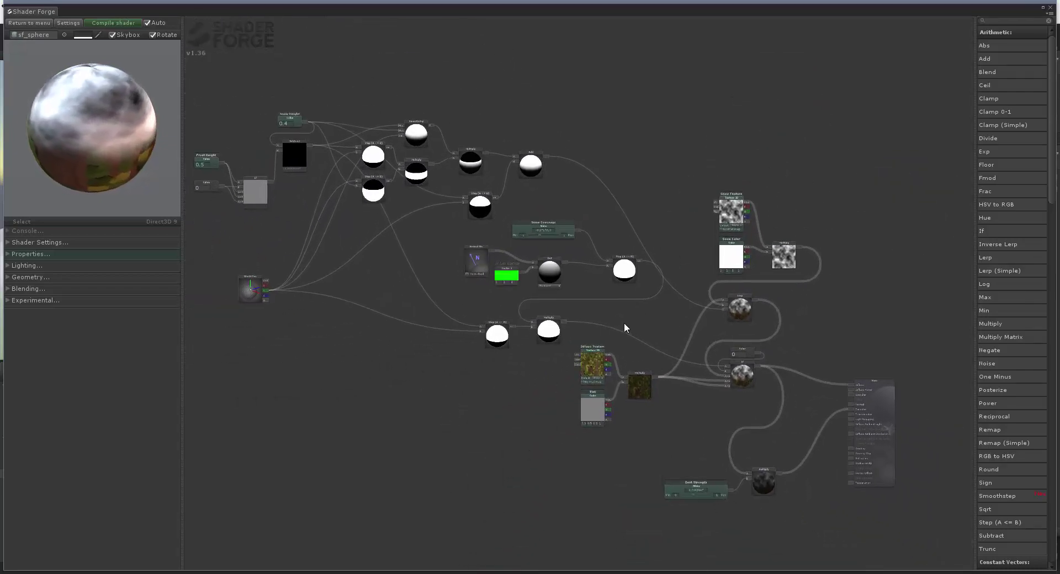
pyautogui.scroll(1, 634, 319)
pyautogui.moveTo(634, 319); pyautogui.dragTo(636, 319)
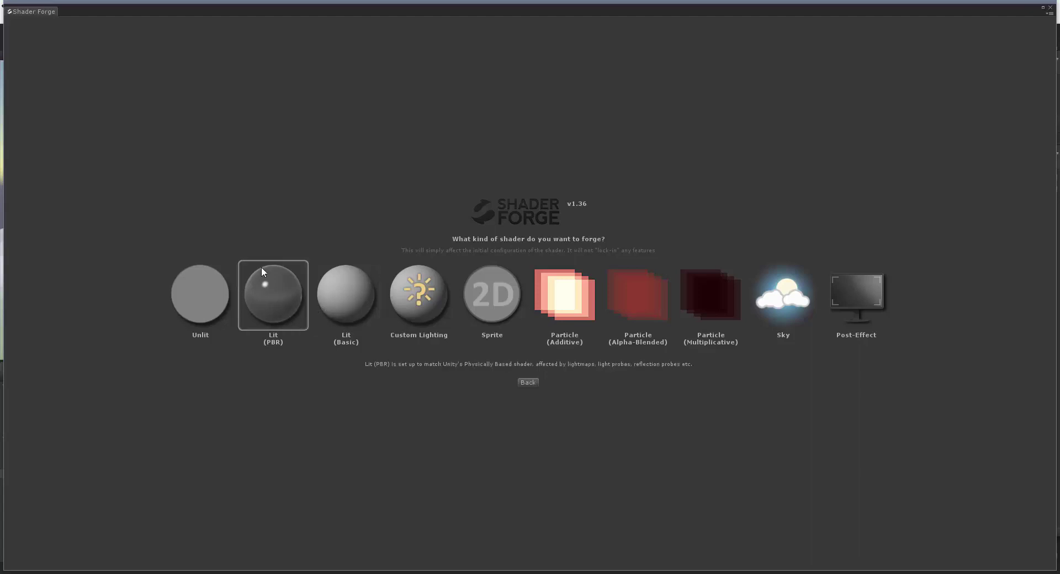
# Step: Create a new Lit (Basic) shader saved as SnowShader_Tutorial
pyautogui.click(349, 300)
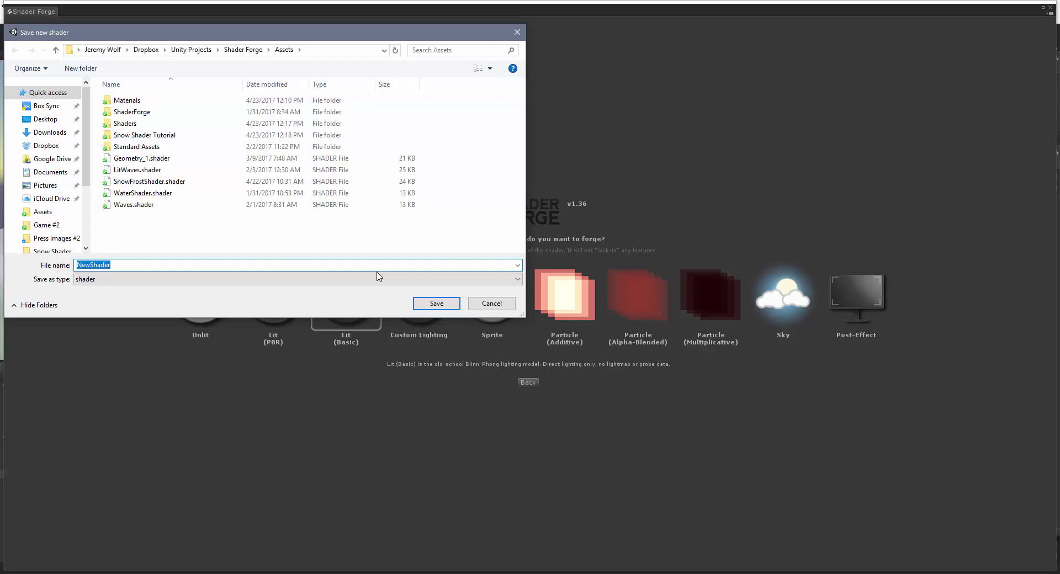
pyautogui.write('Snow')
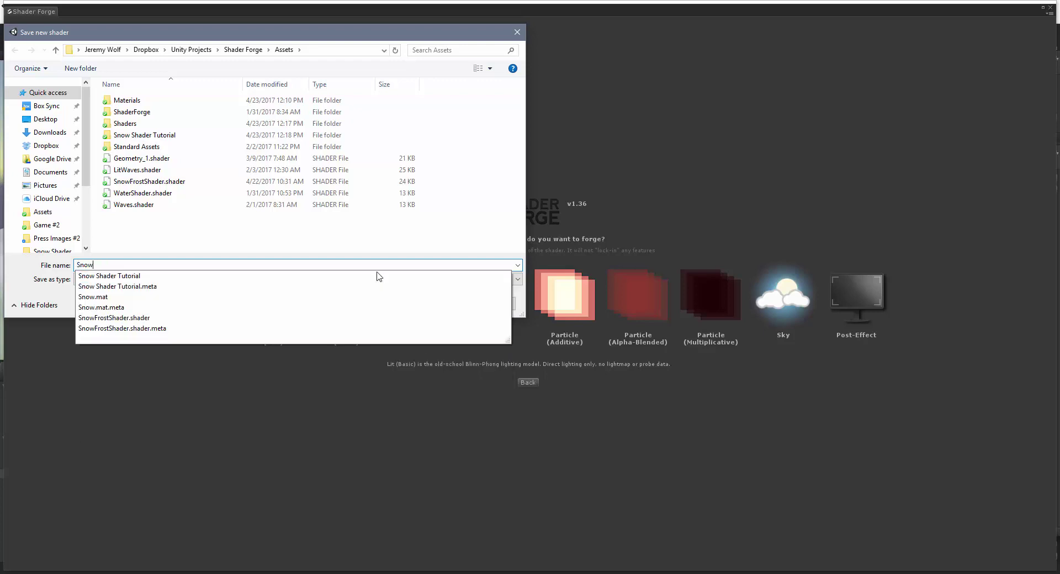
pyautogui.write('Shader_Tutorial')
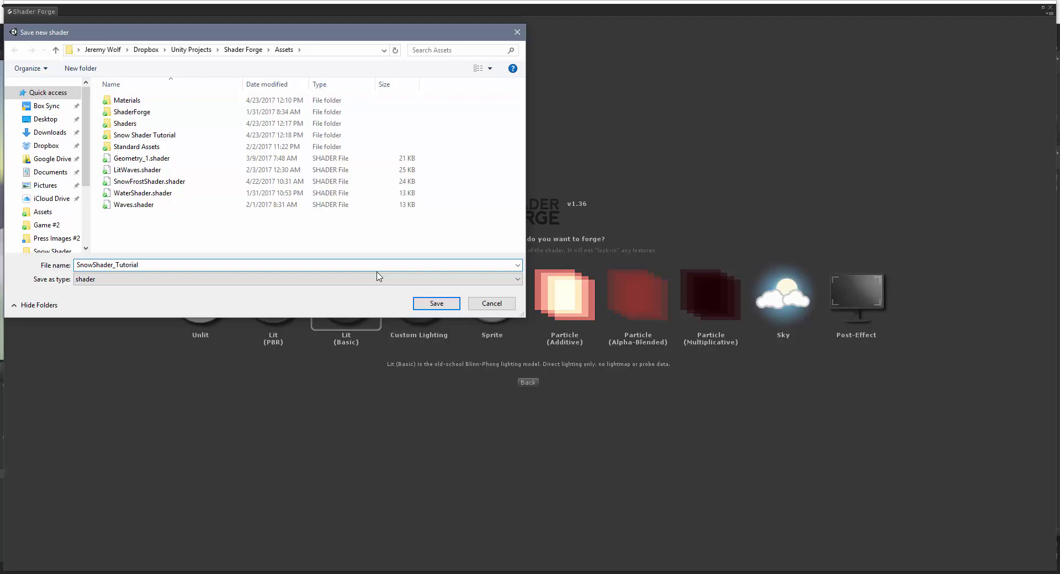
pyautogui.press('Return')
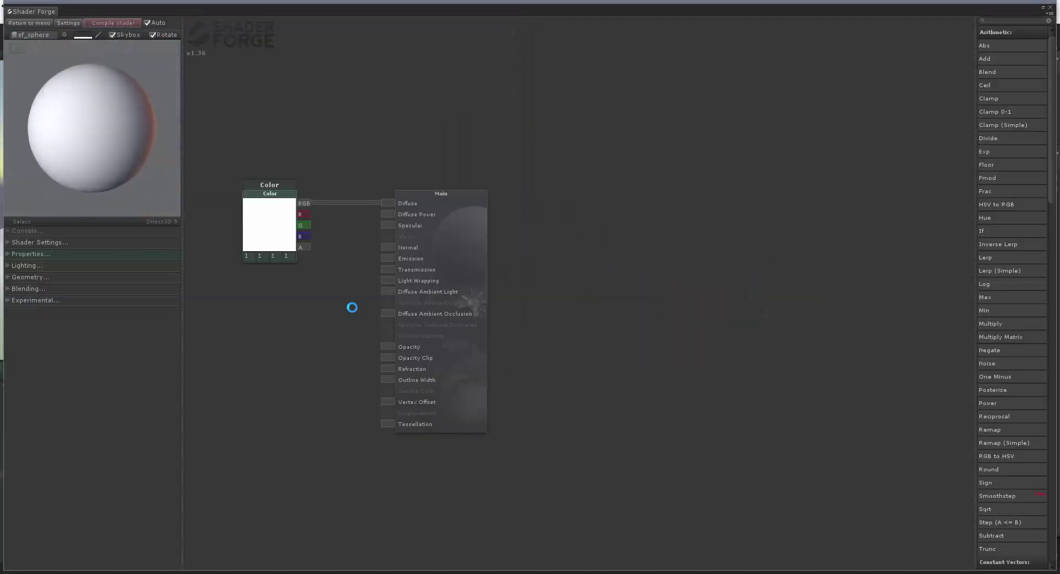
# Step: Reposition the Color node above and left of the Main node, still feeding Diffuse
pyautogui.moveTo(333, 294); pyautogui.dragTo(518, 353)
pyautogui.moveTo(473, 239)
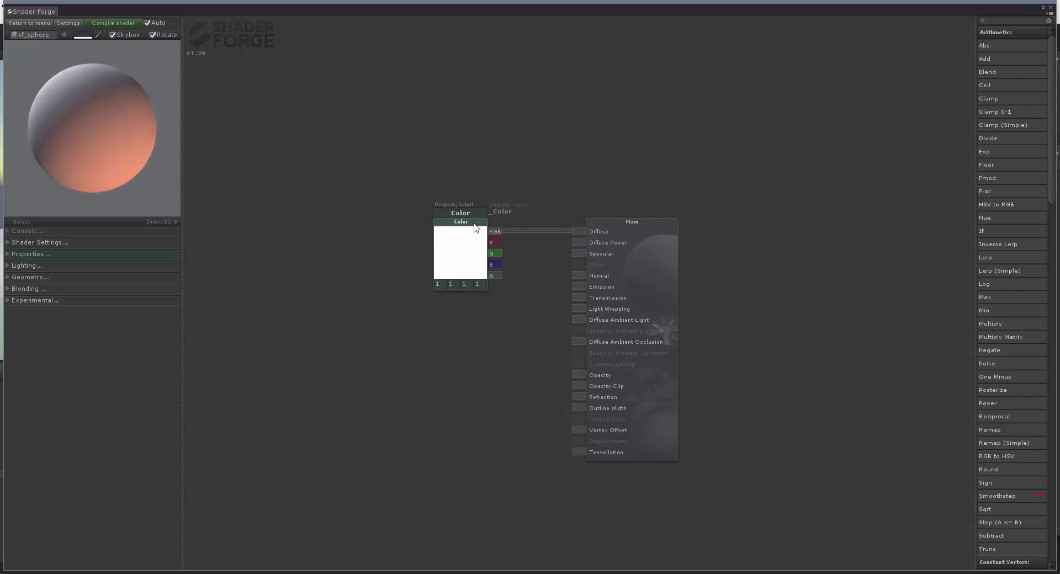
pyautogui.moveTo(474, 226); pyautogui.dragTo(467, 110)
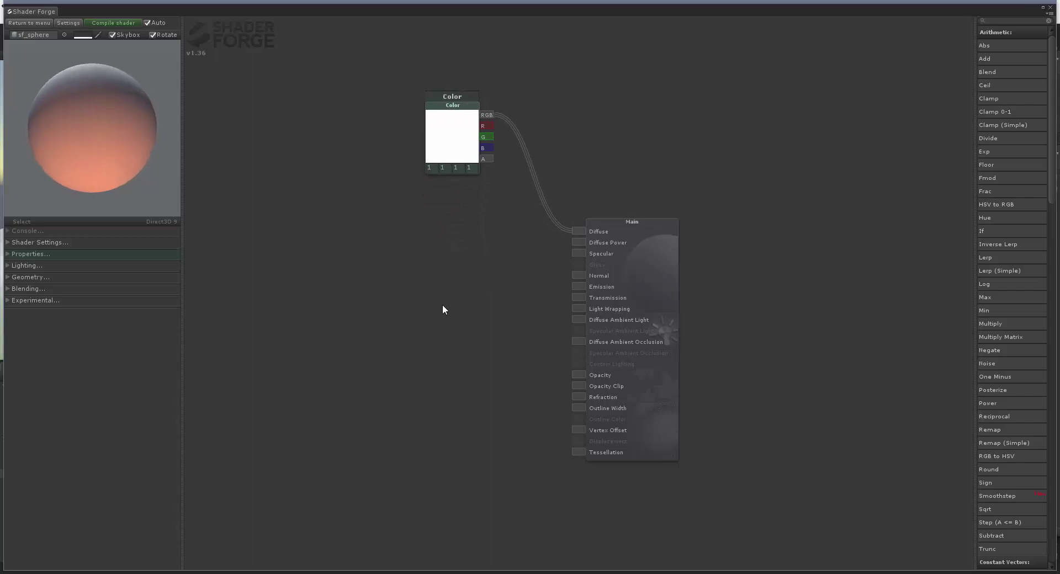
pyautogui.moveTo(442, 310); pyautogui.dragTo(483, 340)
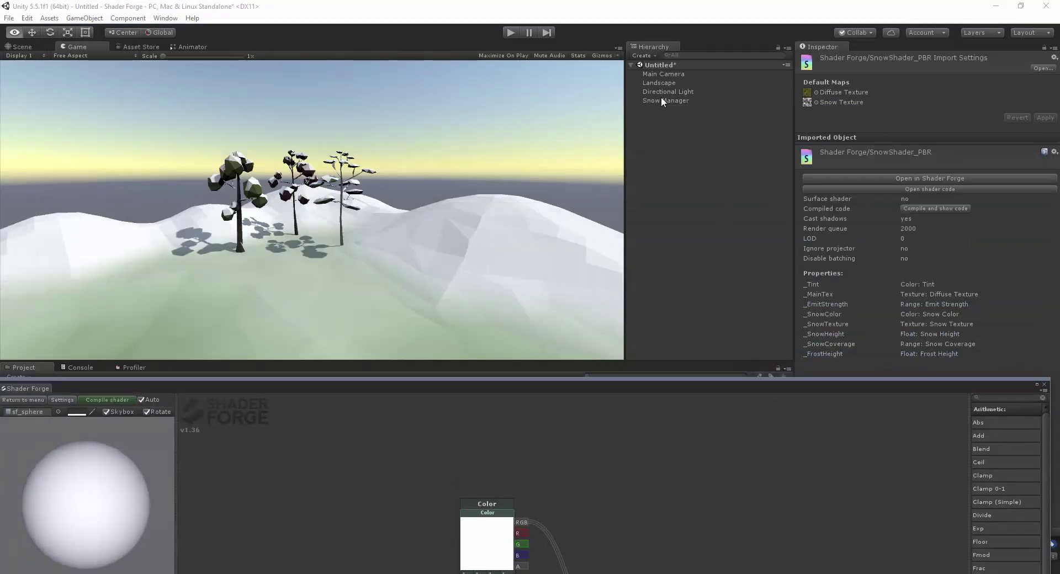
# Step: Inspect the Landscape material's snow settings, then expand Shader Forge to fill the window
pyautogui.click(663, 84)
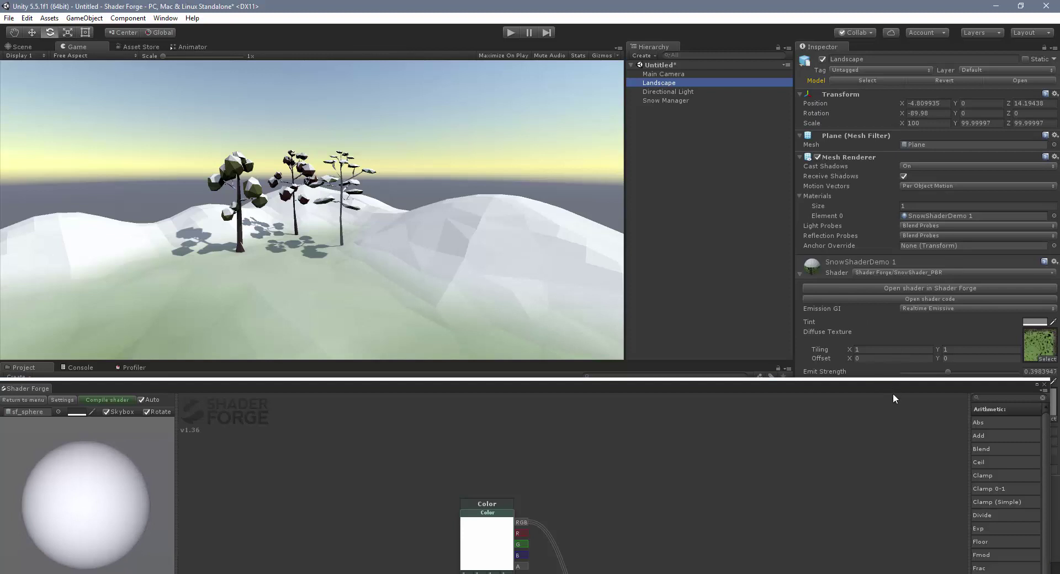
pyautogui.moveTo(893, 404); pyautogui.dragTo(893, 489)
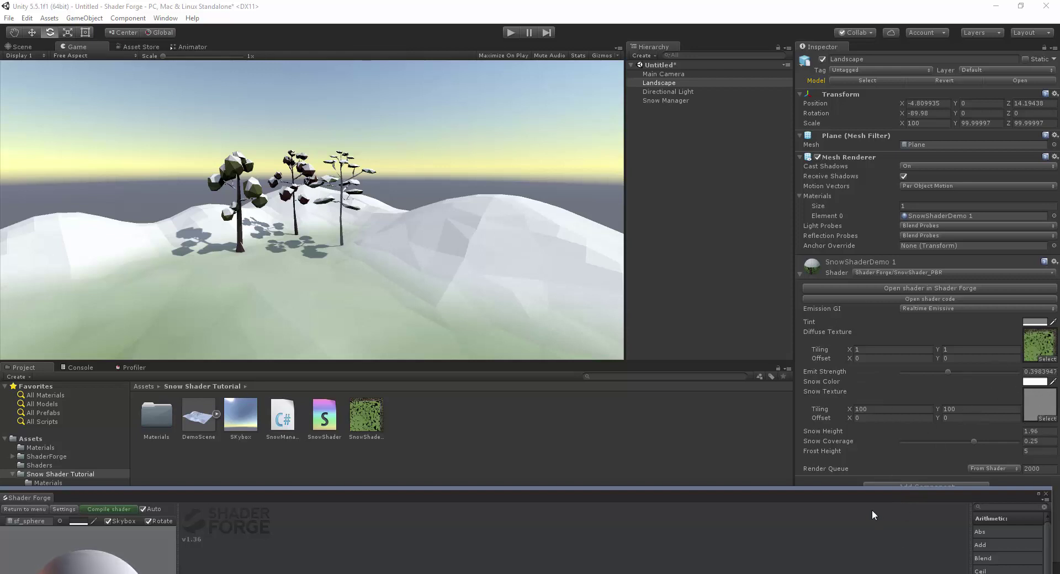
pyautogui.moveTo(872, 495); pyautogui.dragTo(872, 492)
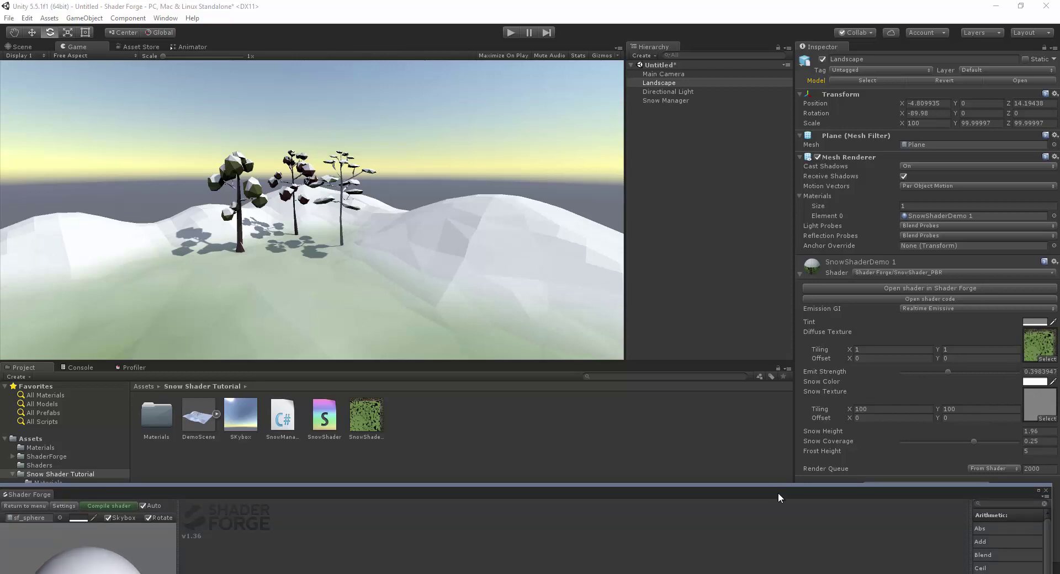
pyautogui.moveTo(777, 493); pyautogui.dragTo(783, 32)
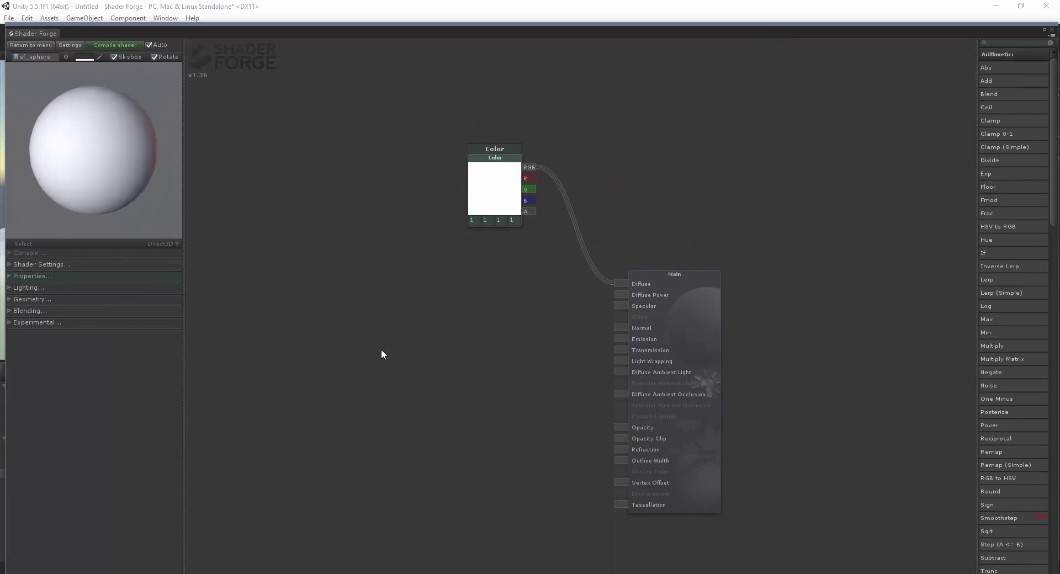
# Step: Add a Texture 2D node labelled Diffuse Texture to the graph
pyautogui.press('t')
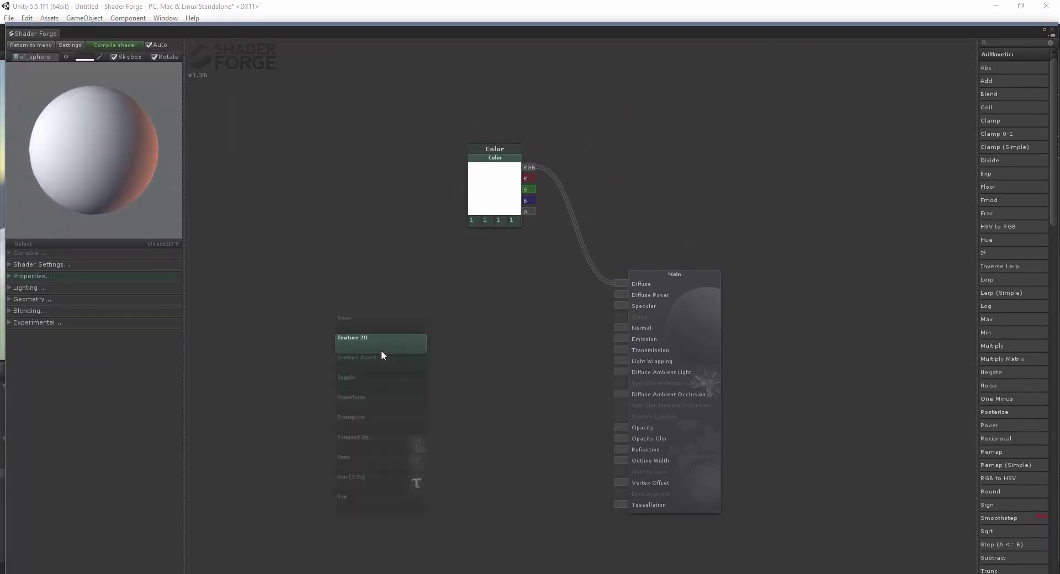
pyautogui.press('Down')
pyautogui.press('Down')
pyautogui.press('Down')
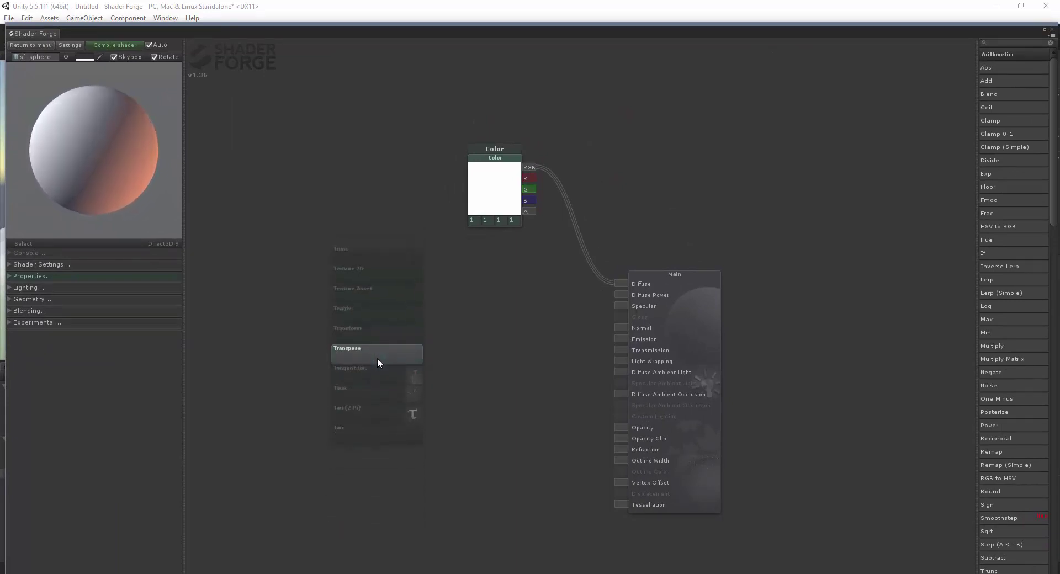
pyautogui.scroll(3, 378, 362)
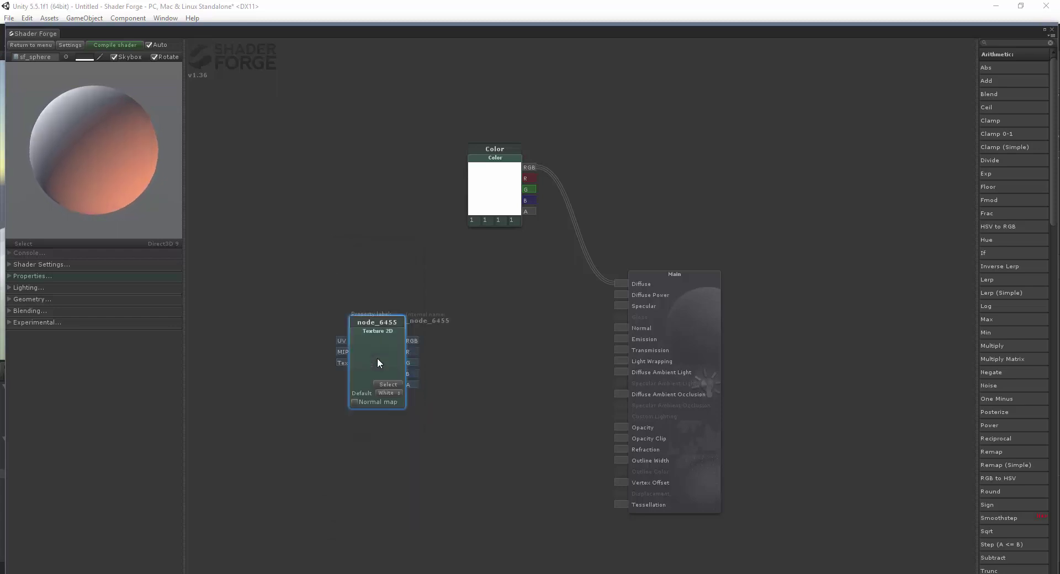
pyautogui.moveTo(399, 337); pyautogui.dragTo(372, 378)
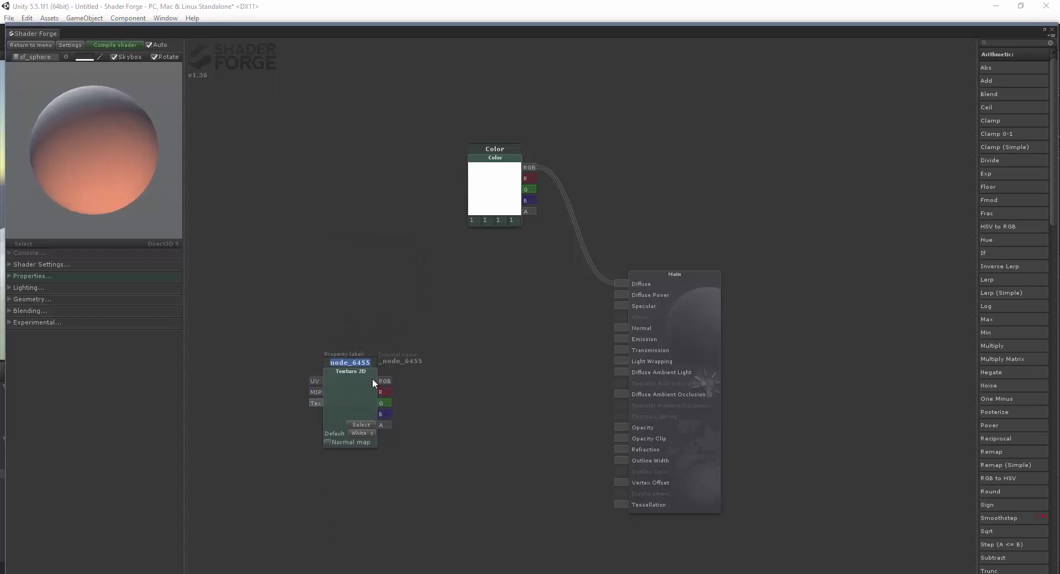
pyautogui.write('Diffu')
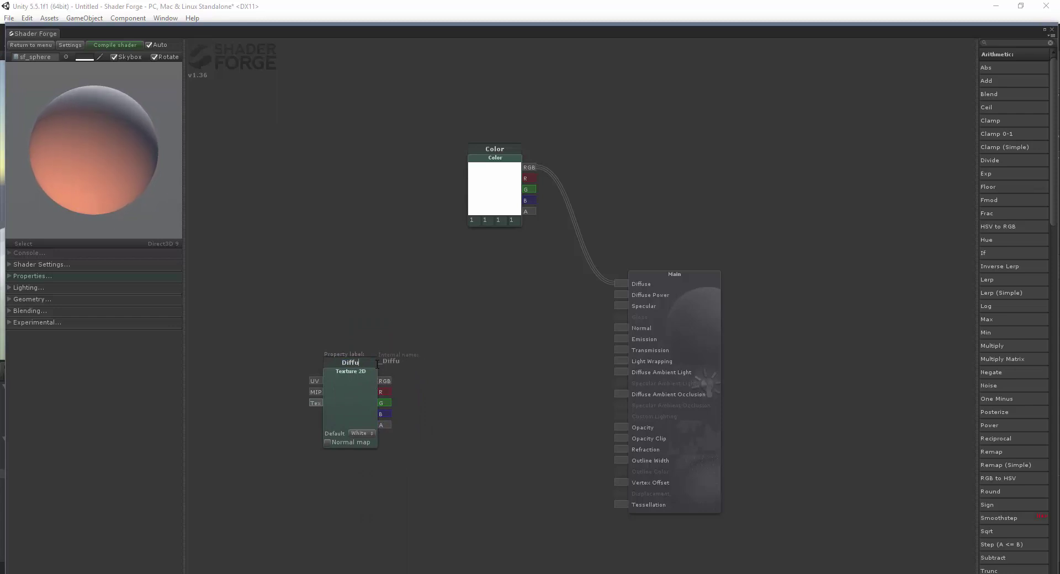
pyautogui.write('se Texture')
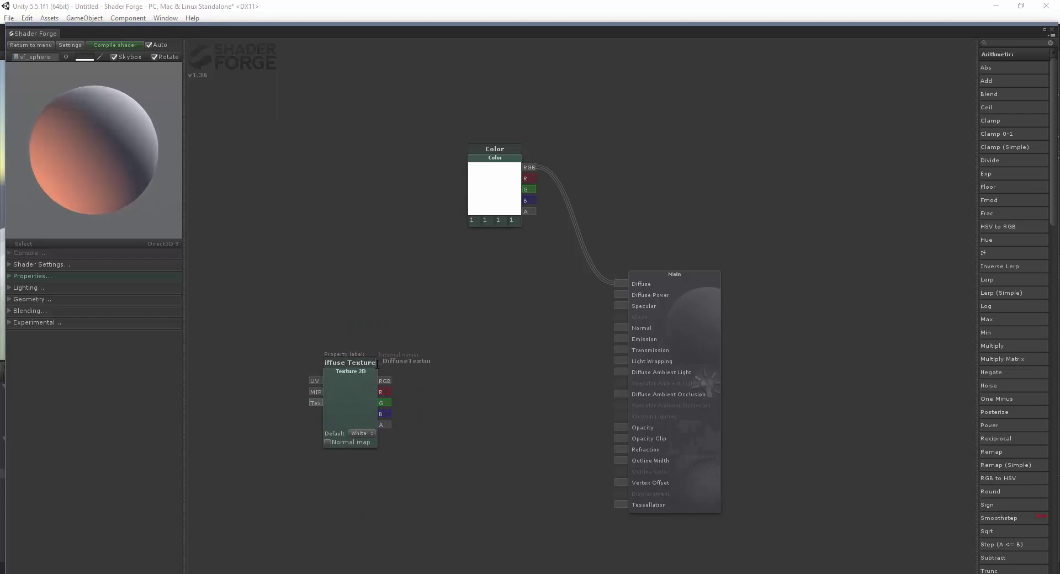
pyautogui.moveTo(362, 379); pyautogui.dragTo(346, 387)
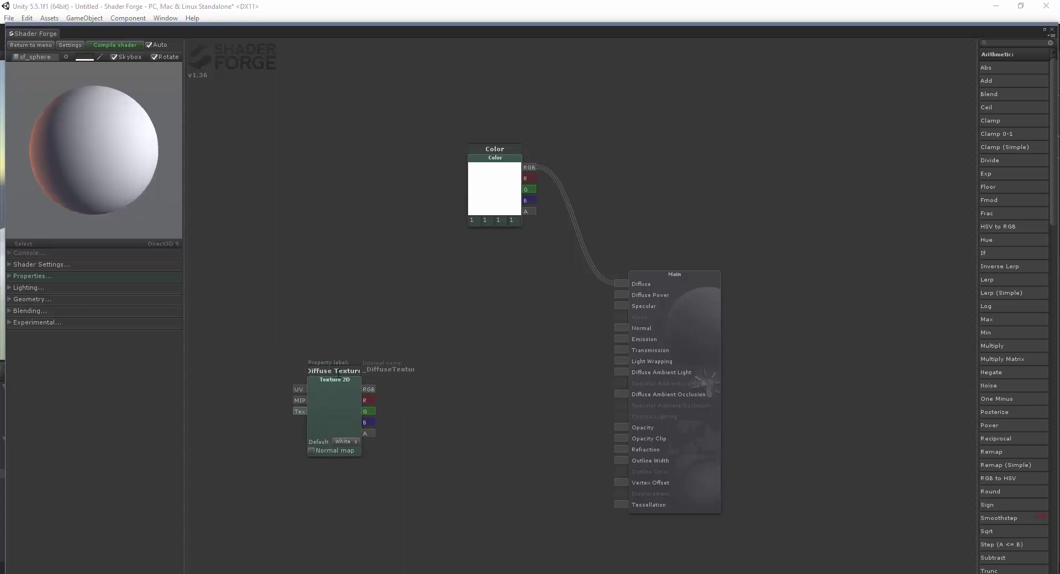
pyautogui.click(431, 343)
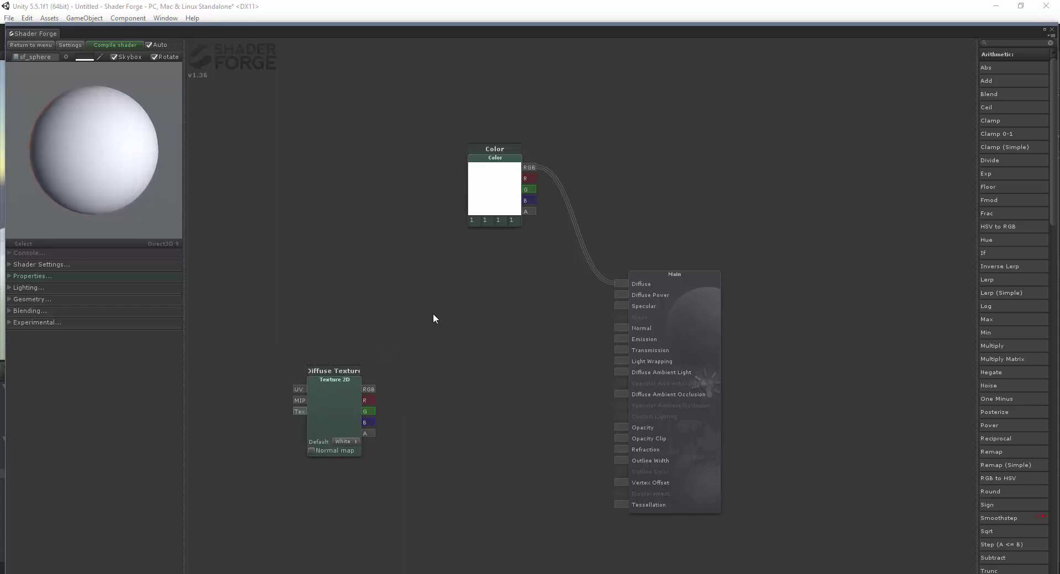
# Step: Move the Color node below Diffuse Texture and rename it Diffuse Tint
pyautogui.click(507, 160)
pyautogui.moveTo(507, 159); pyautogui.dragTo(349, 486)
pyautogui.doubleClick(349, 470)
pyautogui.write('Diffuse Tin')
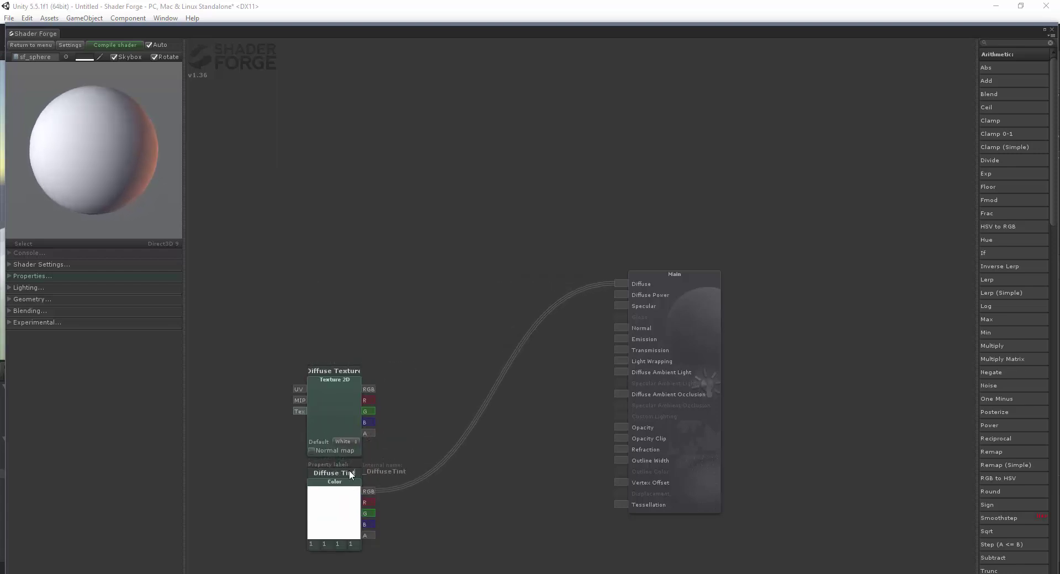
pyautogui.write('t')
pyautogui.click(479, 386)
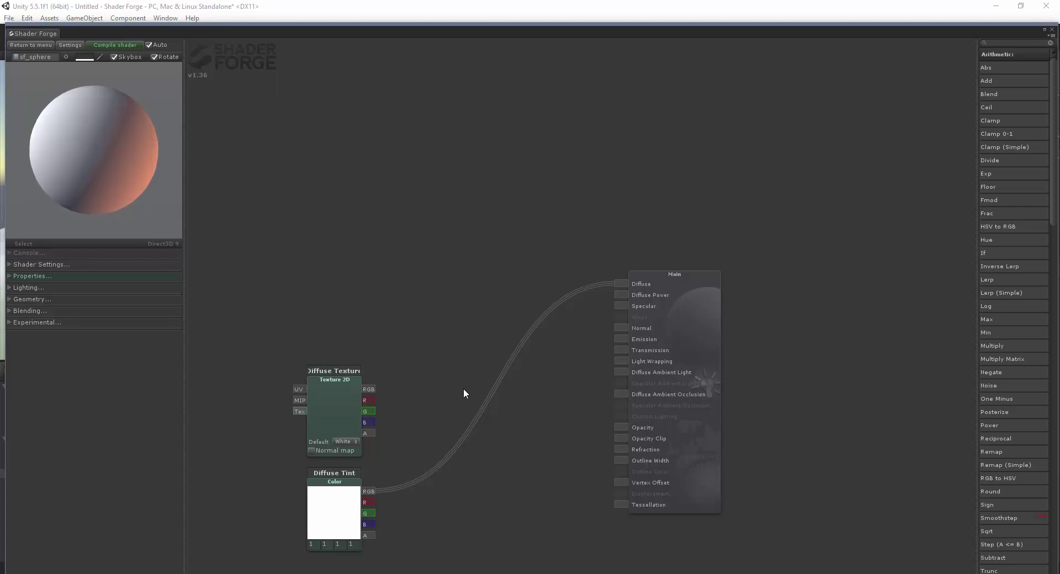
# Step: Add a Multiply node combining Diffuse Texture (A) and Diffuse Tint (B)
pyautogui.press('m')
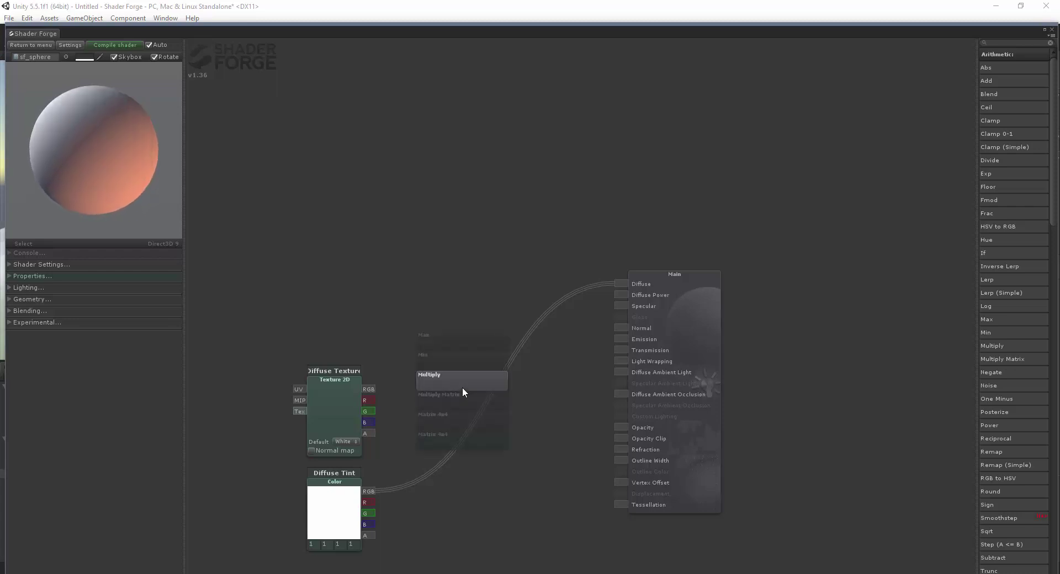
pyautogui.moveTo(462, 386); pyautogui.dragTo(463, 431)
pyautogui.moveTo(368, 491); pyautogui.dragTo(369, 493)
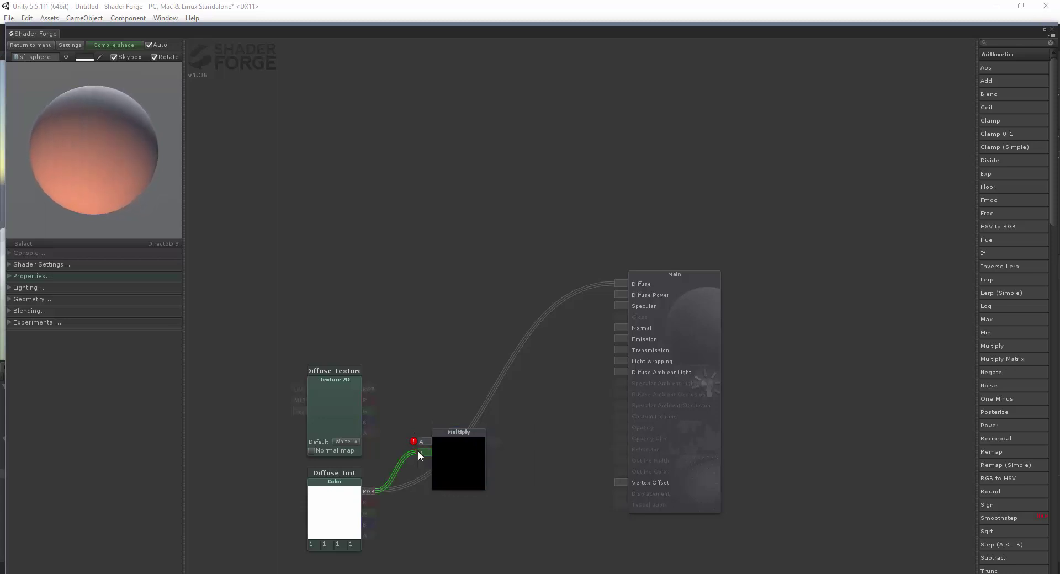
pyautogui.moveTo(423, 452); pyautogui.dragTo(423, 452)
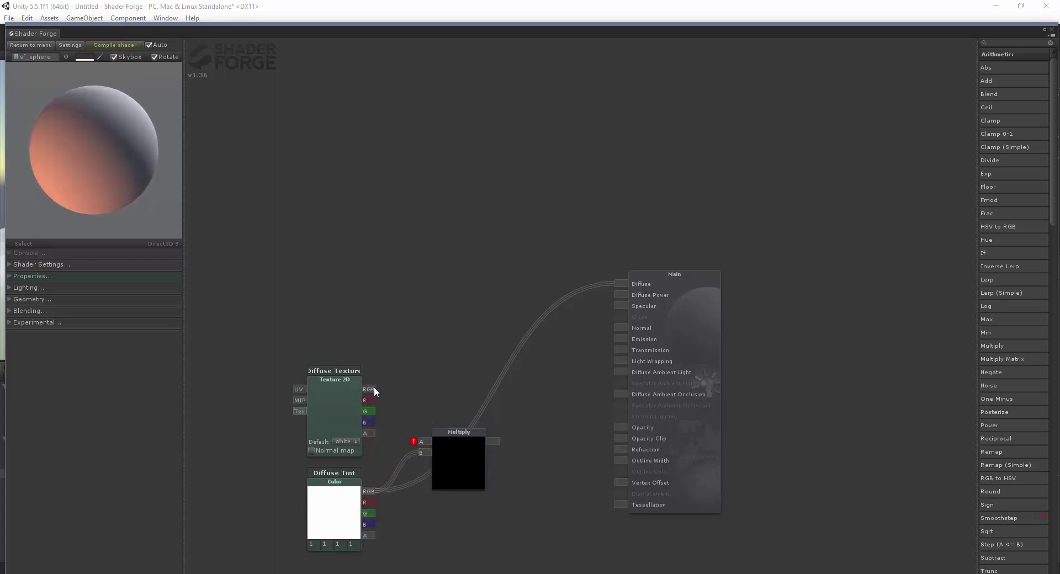
pyautogui.moveTo(374, 389); pyautogui.dragTo(422, 442)
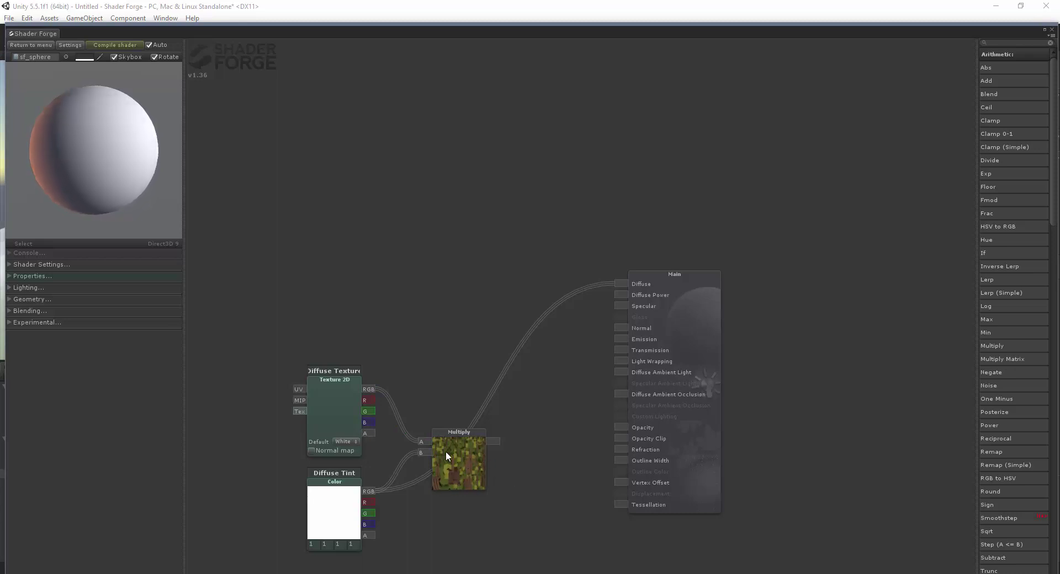
# Step: Assign the SnowShaderDemo texture to the Diffuse Texture node
pyautogui.click(343, 431)
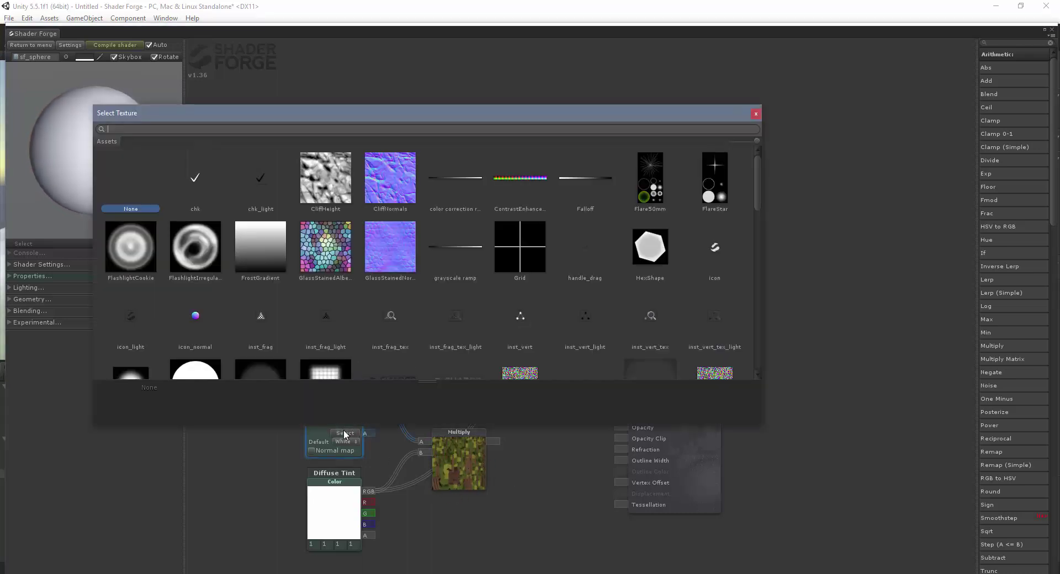
pyautogui.click(393, 253)
pyautogui.click(650, 248)
pyautogui.scroll(-3, 637, 253)
pyautogui.scroll(-15, 638, 254)
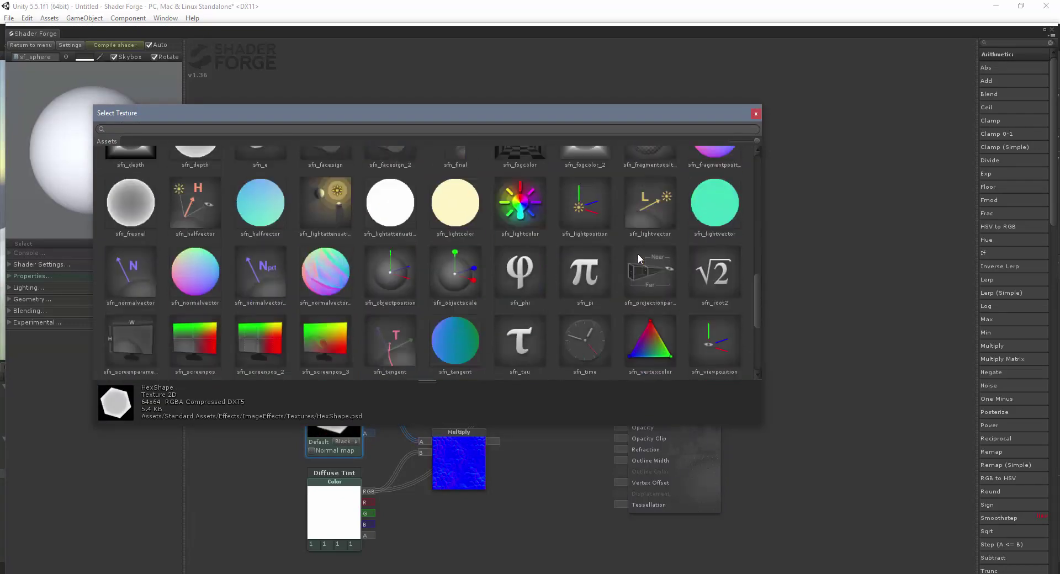
pyautogui.scroll(-5, 637, 253)
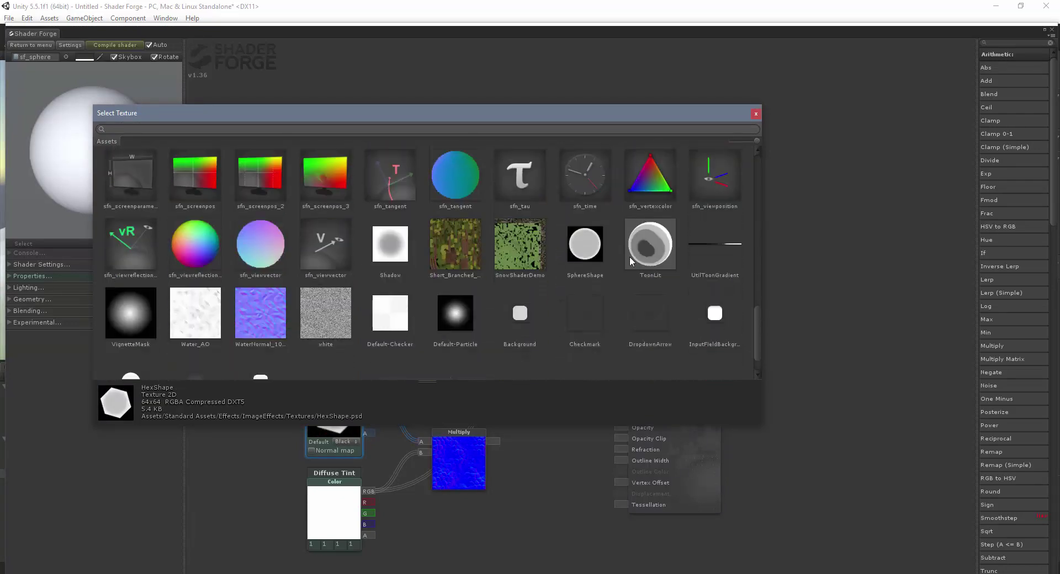
pyautogui.click(515, 249)
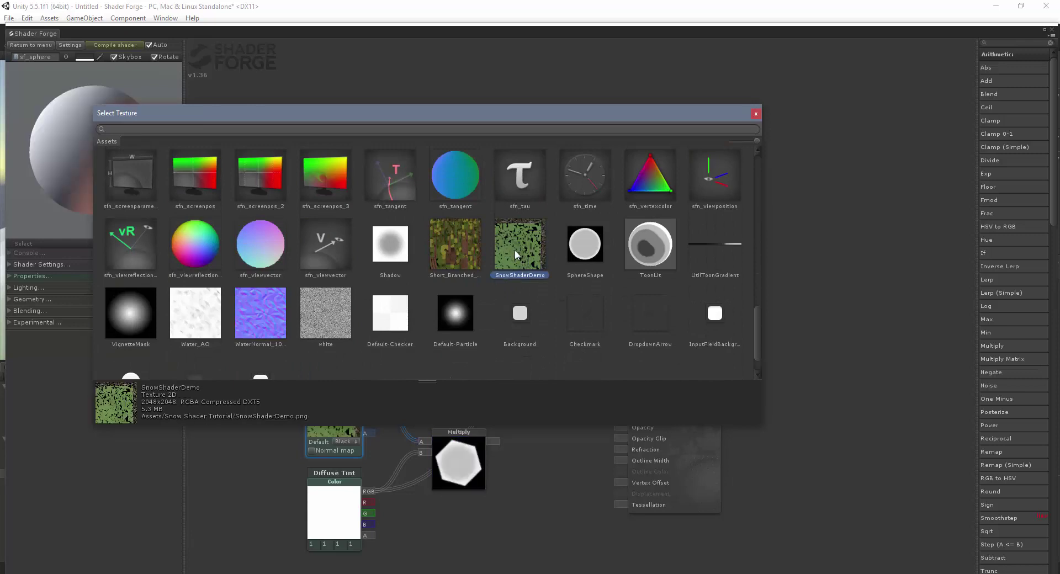
pyautogui.doubleClick(515, 251)
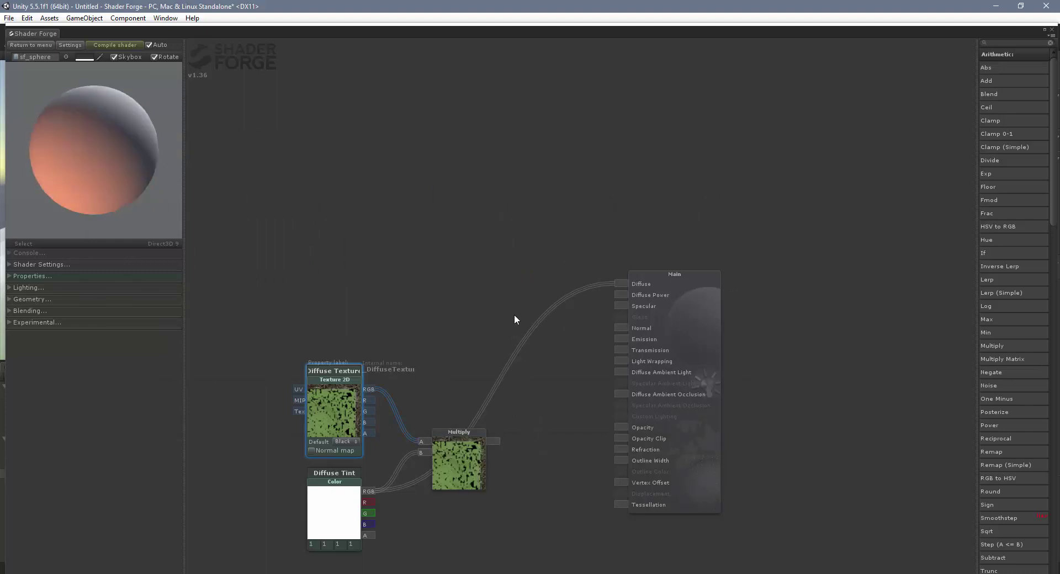
# Step: Rewire the Multiply output into Main's Diffuse and orbit the preview to check the green texture
pyautogui.moveTo(516, 313)
pyautogui.keyDown('alt'); pyautogui.mouseDown(button='right')
pyautogui.moveTo(567, 373)
pyautogui.moveTo(575, 423)
pyautogui.mouseUp(button='right'); pyautogui.keyUp('alt')
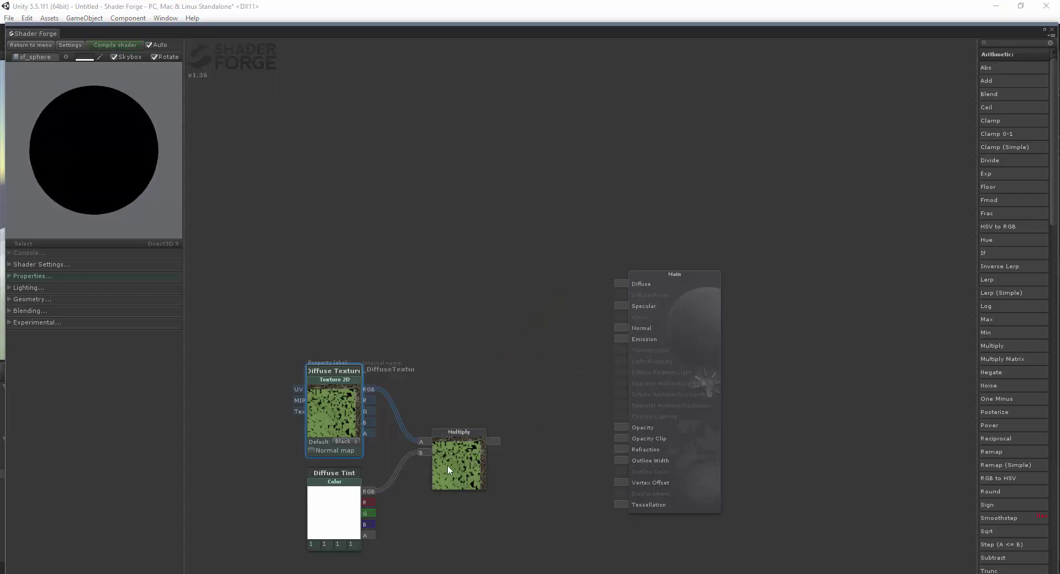
pyautogui.moveTo(495, 443); pyautogui.dragTo(623, 283)
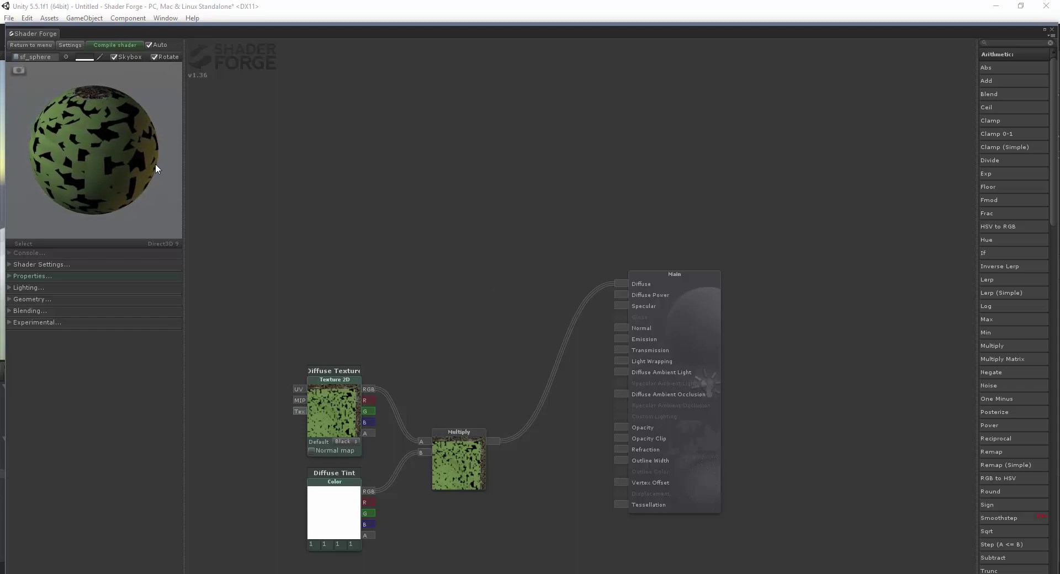
pyautogui.moveTo(154, 168)
pyautogui.mouseDown()
pyautogui.moveTo(120, 161)
pyautogui.moveTo(71, 94)
pyautogui.moveTo(160, 204)
pyautogui.mouseUp()
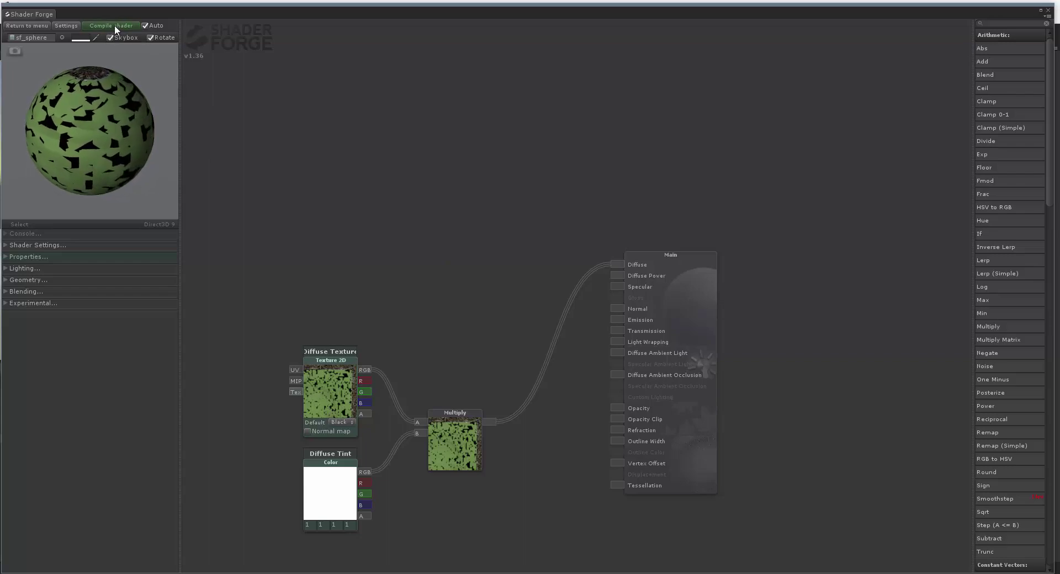
# Step: Dock the Shader Forge panel lower to reveal the Project assets and select SnowShader
pyautogui.doubleClick(801, 9)
pyautogui.moveTo(821, 392); pyautogui.dragTo(813, 544)
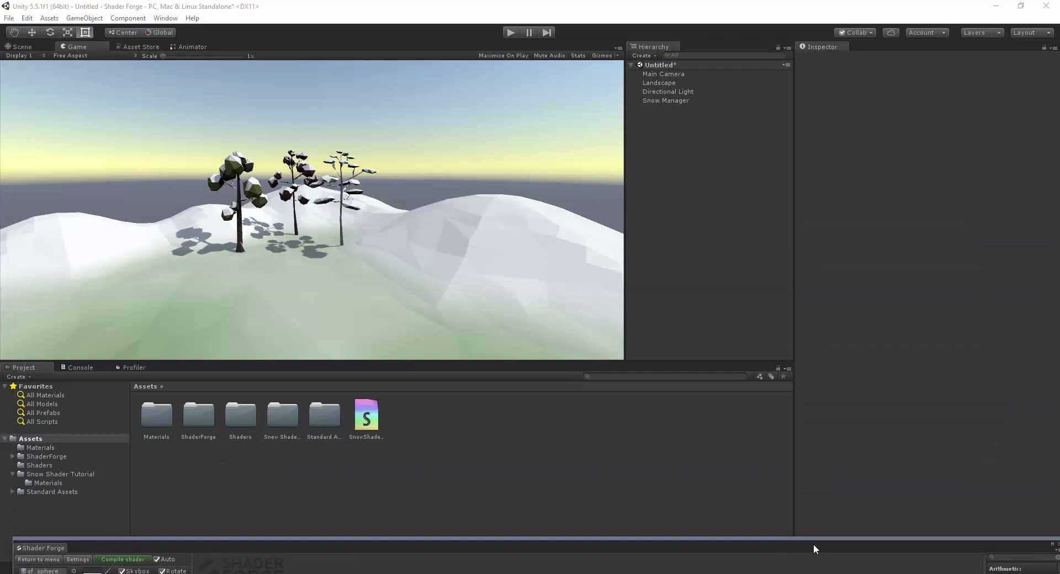
pyautogui.click(368, 425)
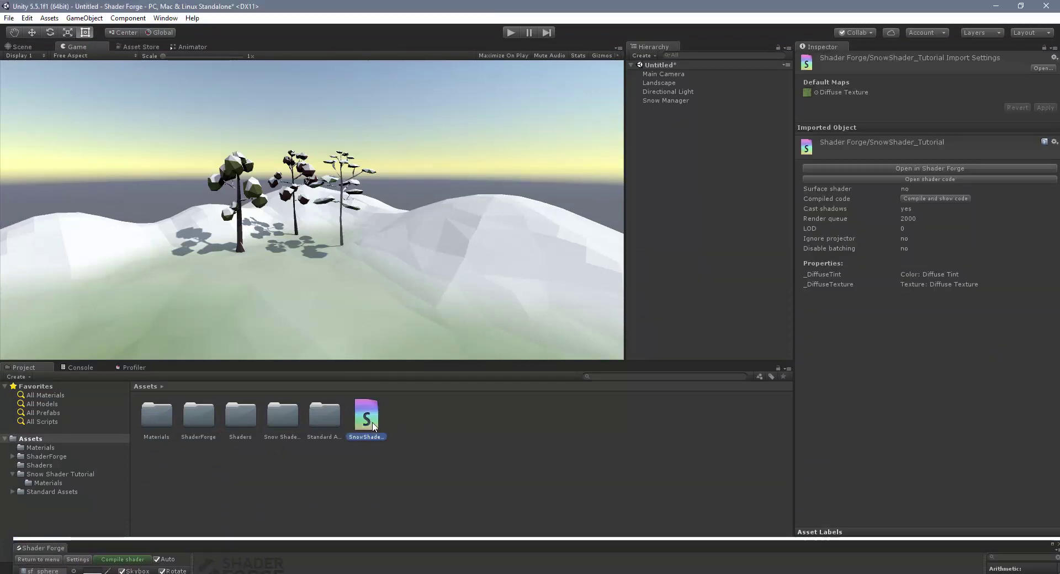
# Step: Create a new material in Assets named SnowShader_Tutorial
pyautogui.rightClick(415, 420)
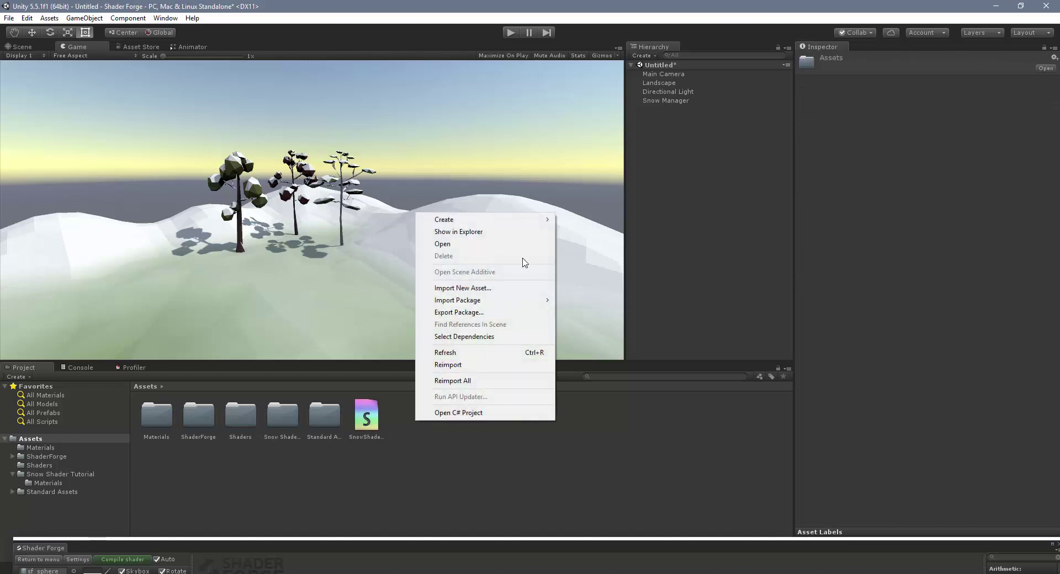
pyautogui.moveTo(533, 228)
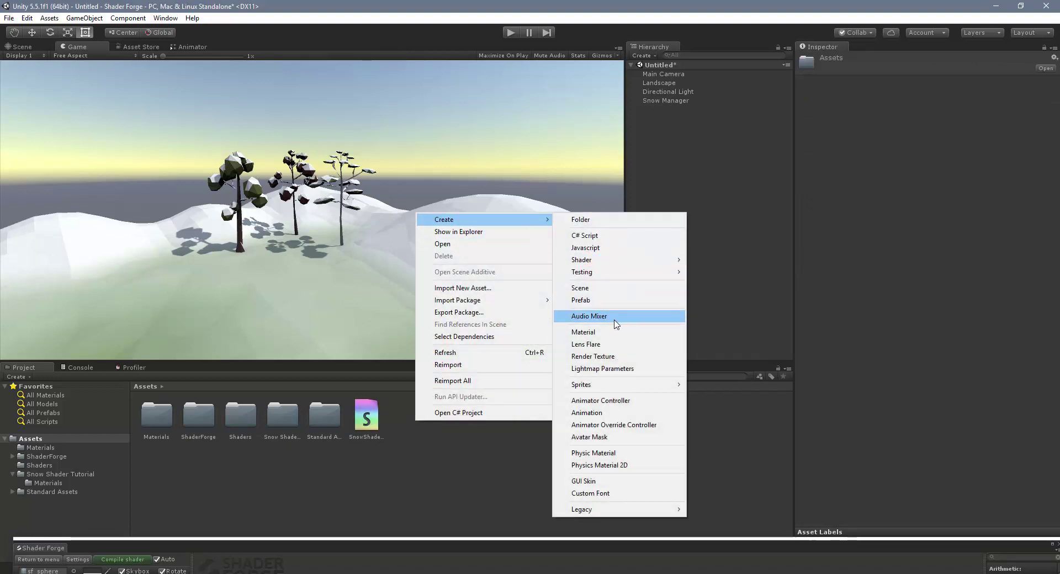
pyautogui.click(611, 337)
pyautogui.write('SnowShader_T')
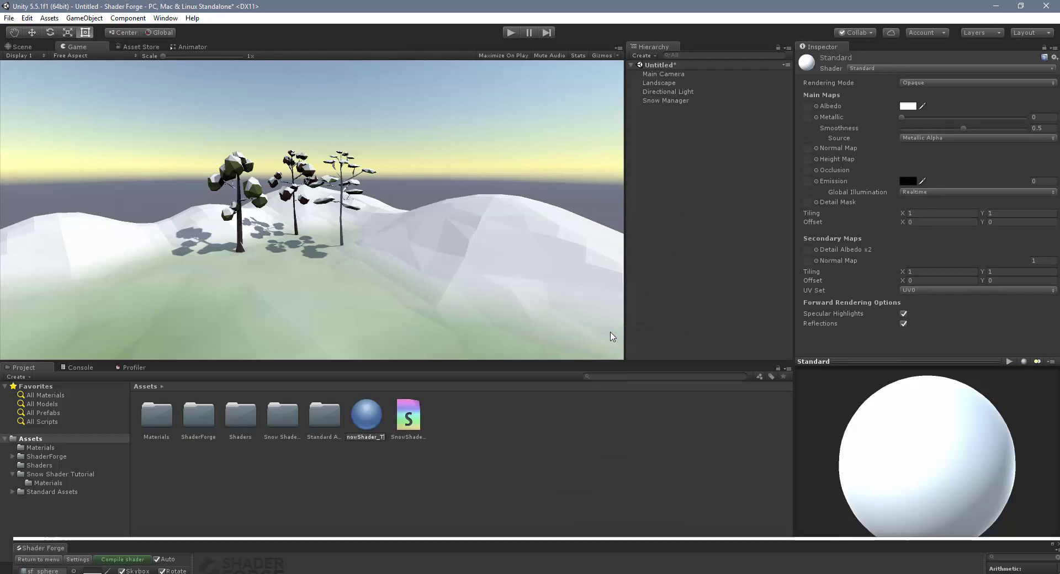
pyautogui.write('ytorial')
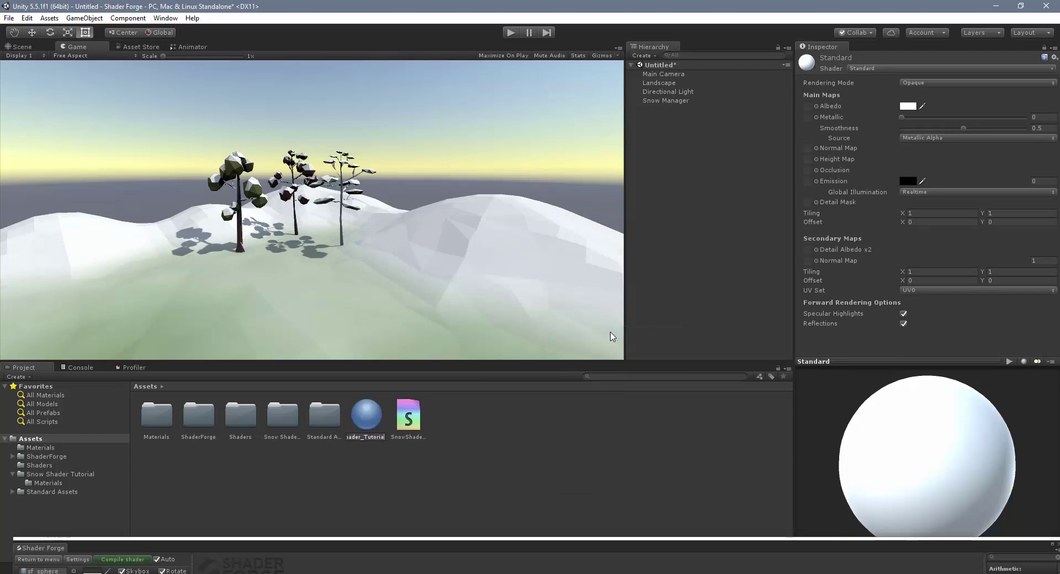
pyautogui.press('Return')
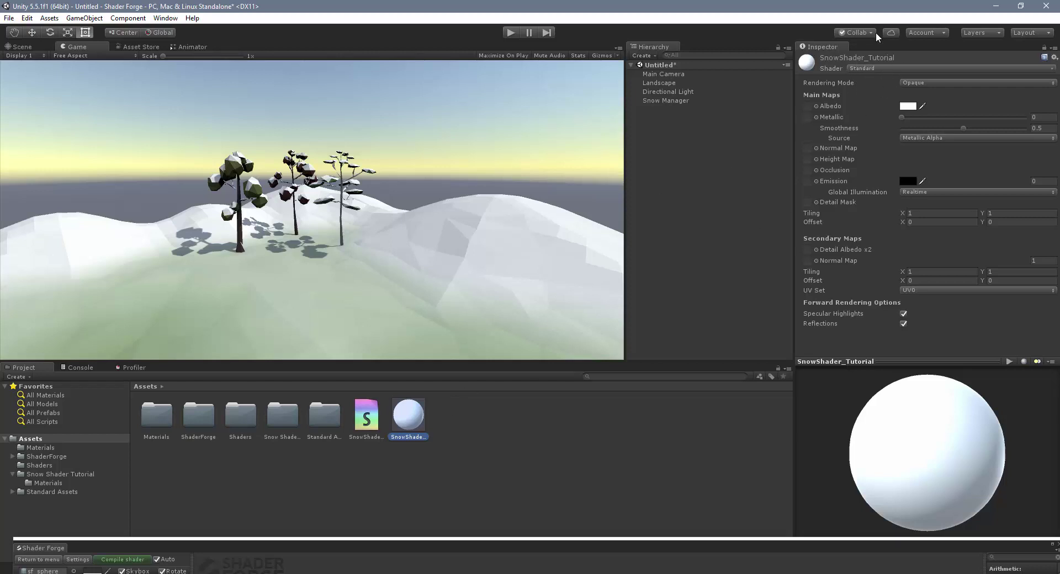
# Step: Set the material's shader to Shader Forge > SnowShader_Tutorial and apply it to the landscape
pyautogui.click(888, 68)
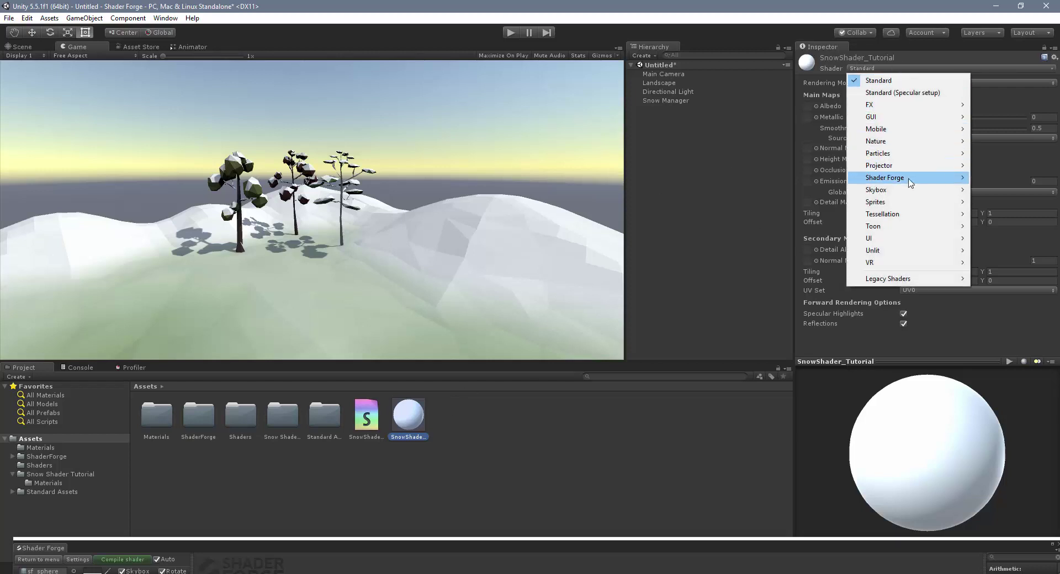
pyautogui.moveTo(909, 182)
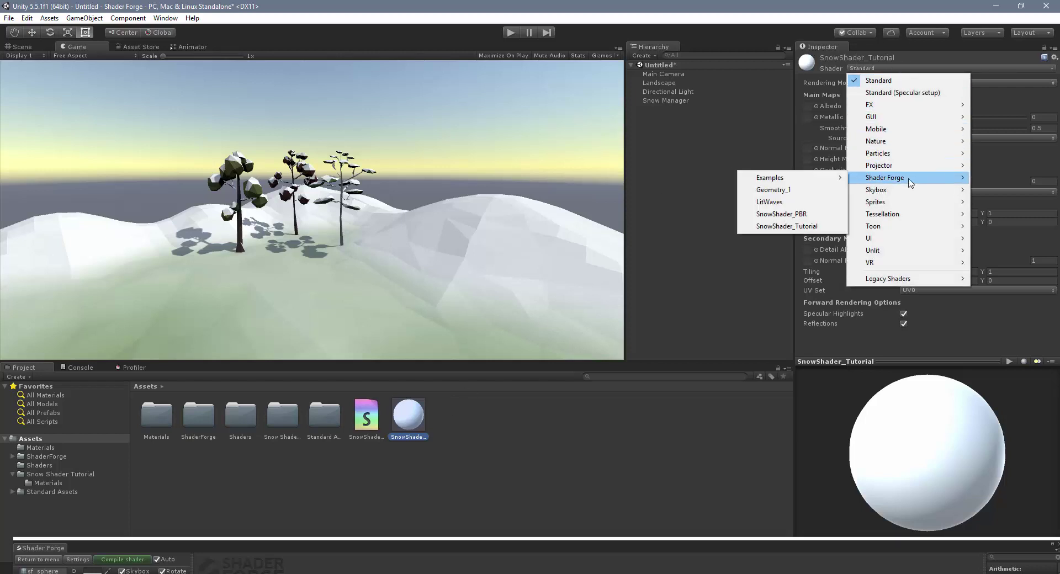
pyautogui.click(787, 227)
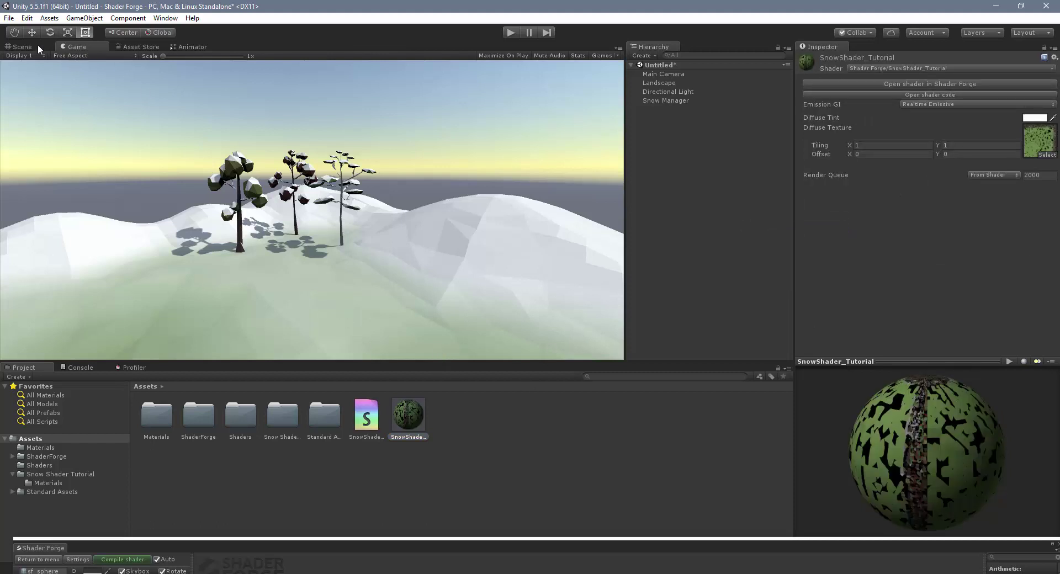
pyautogui.click(22, 47)
pyautogui.moveTo(411, 419); pyautogui.dragTo(325, 314)
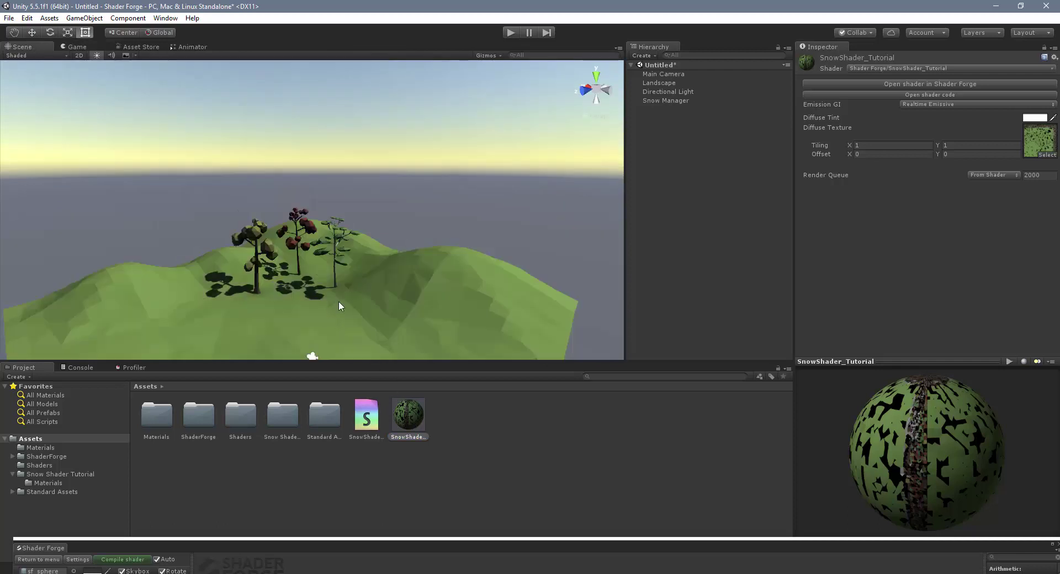
pyautogui.scroll(3, 398, 265)
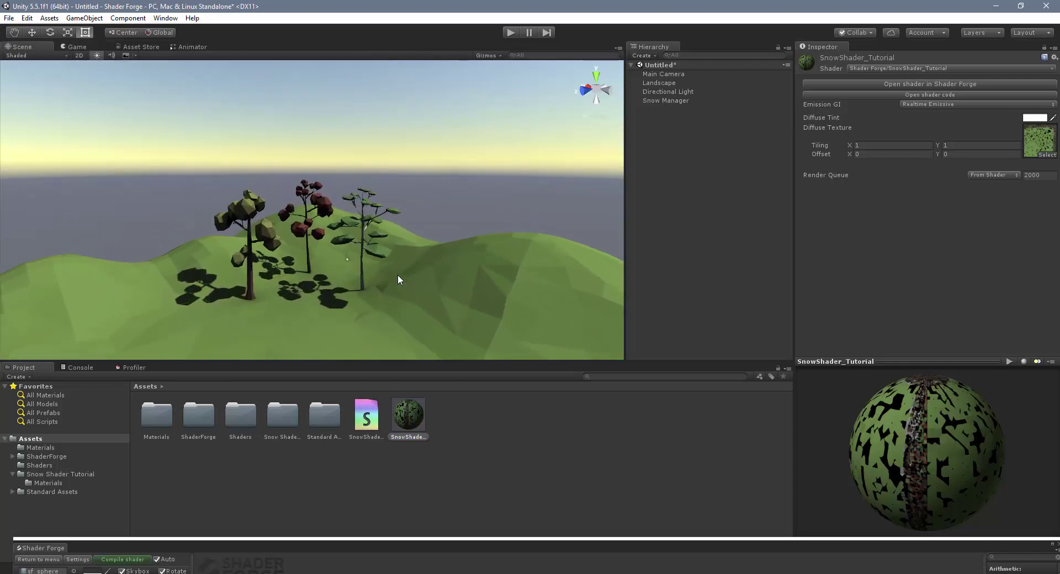
# Step: Try a dark red-brown Diffuse Tint, then bring the Shader Forge graph back over the editor
pyautogui.click(1027, 118)
pyautogui.moveTo(812, 221)
pyautogui.mouseDown()
pyautogui.moveTo(819, 217)
pyautogui.moveTo(785, 236)
pyautogui.moveTo(815, 238)
pyautogui.moveTo(773, 191)
pyautogui.mouseUp()
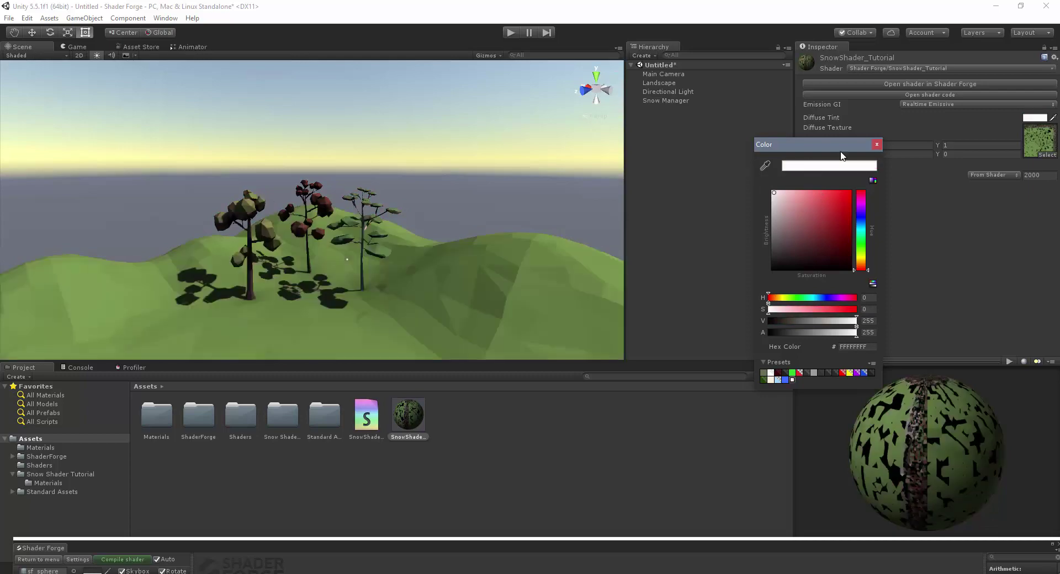
pyautogui.click(877, 145)
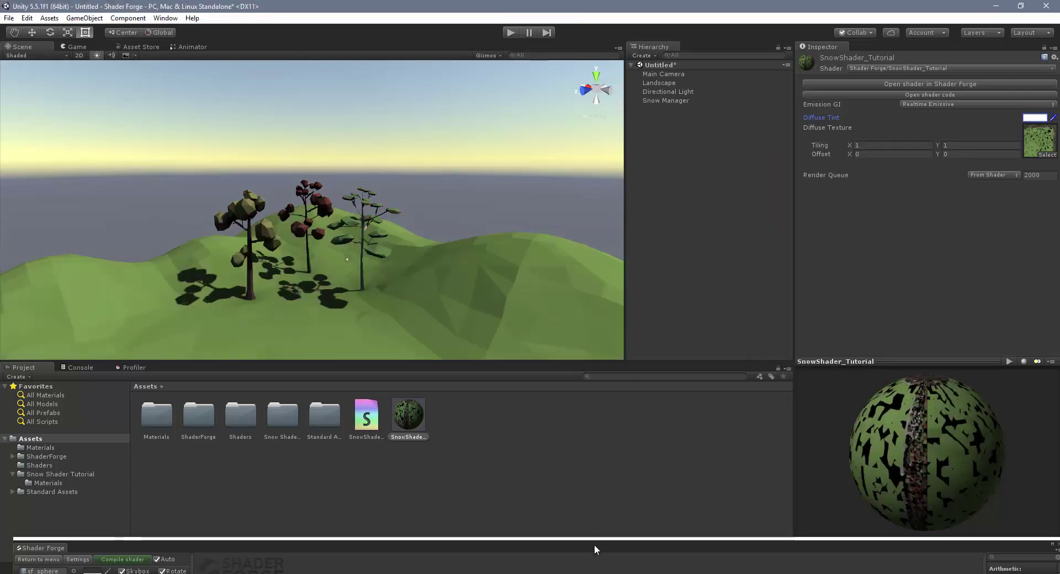
pyautogui.moveTo(596, 554); pyautogui.dragTo(602, 365)
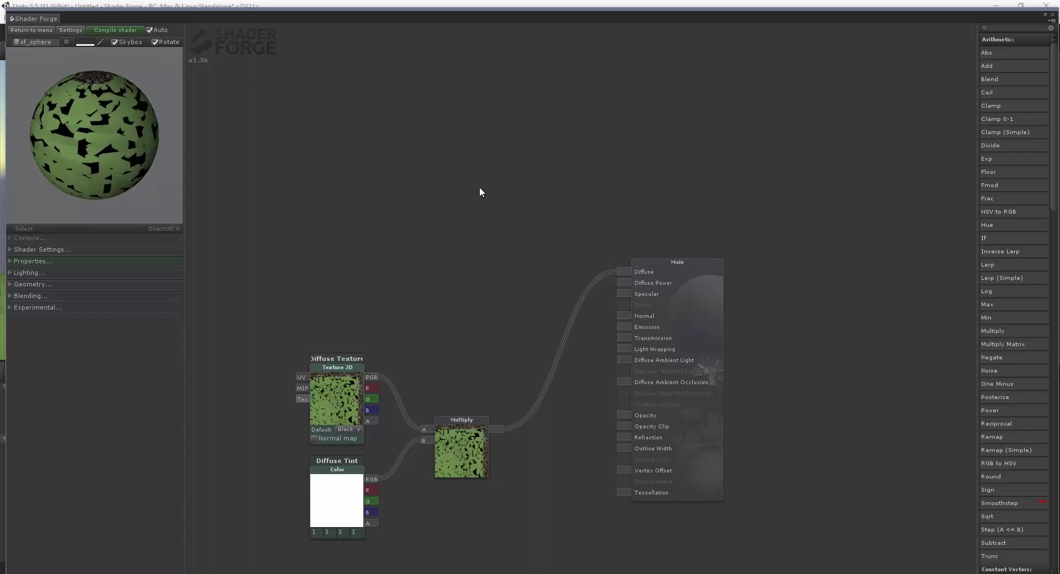
# Step: Add a Texture 2D property node named Snow Texture
pyautogui.press('t')
pyautogui.click(498, 121)
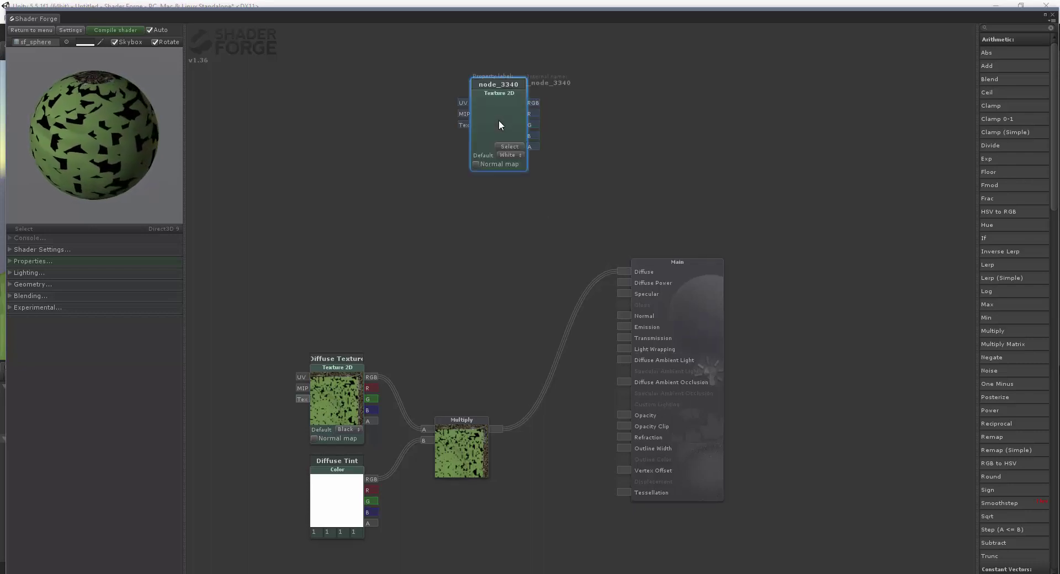
pyautogui.click(521, 85)
pyautogui.write('Snow Texture')
pyautogui.press('Return')
# Step: Add a 0.5 grey Color node named Snow Color beneath Snow Texture
pyautogui.rightClick(492, 230)
pyautogui.press('Escape')
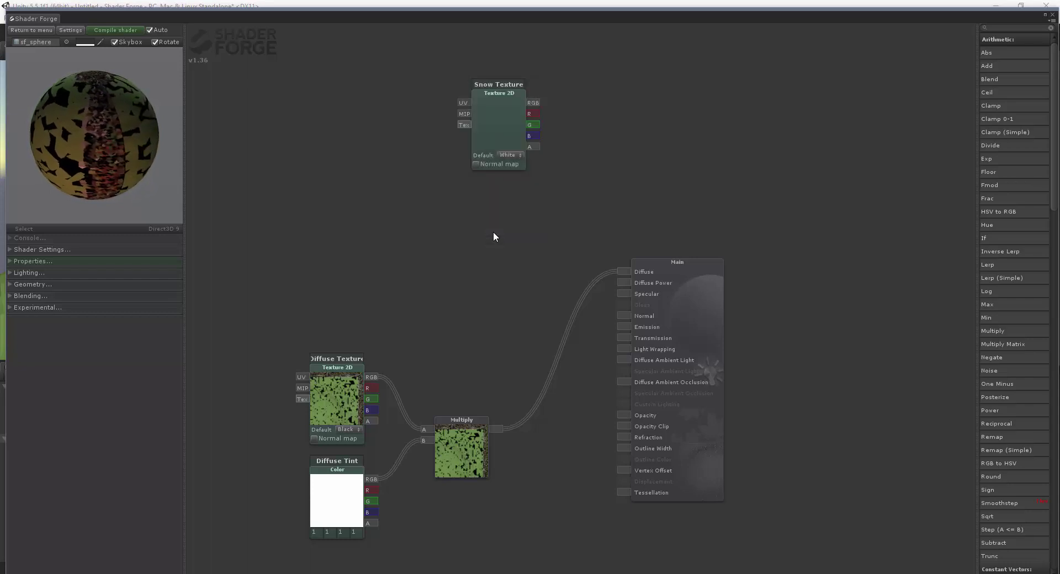
pyautogui.rightClick(492, 231)
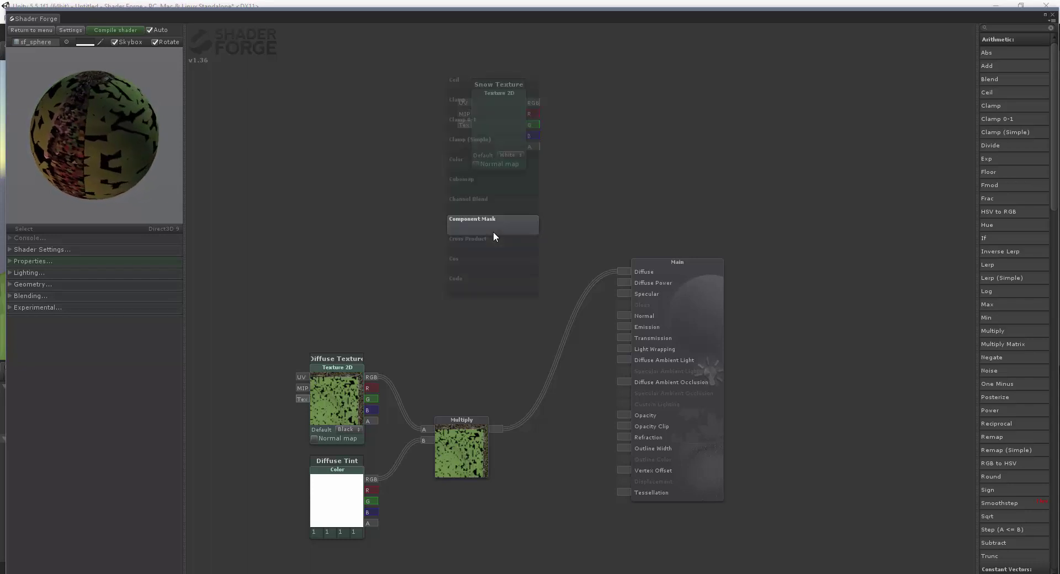
pyautogui.click(493, 232)
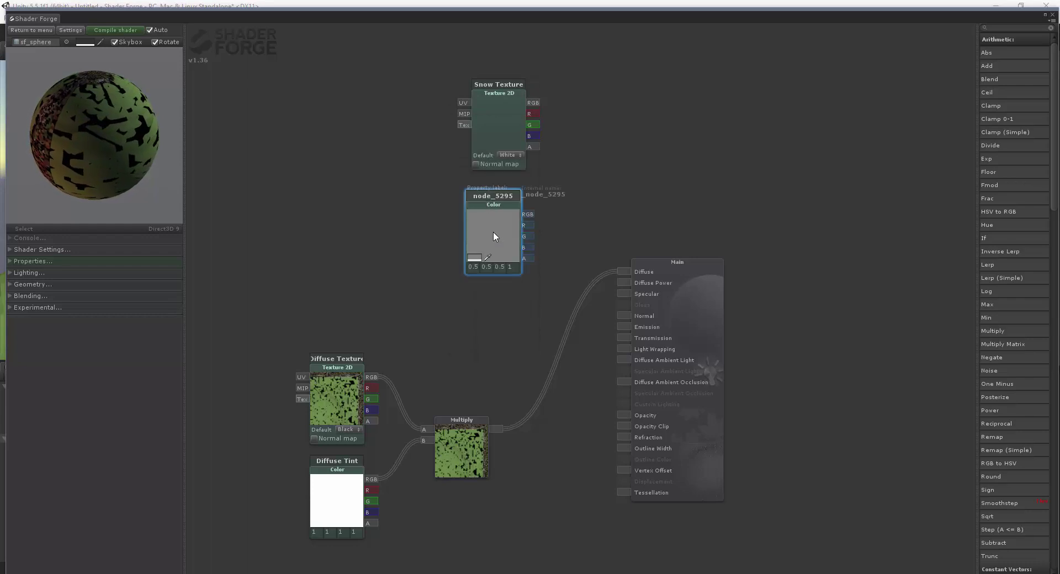
pyautogui.click(522, 196)
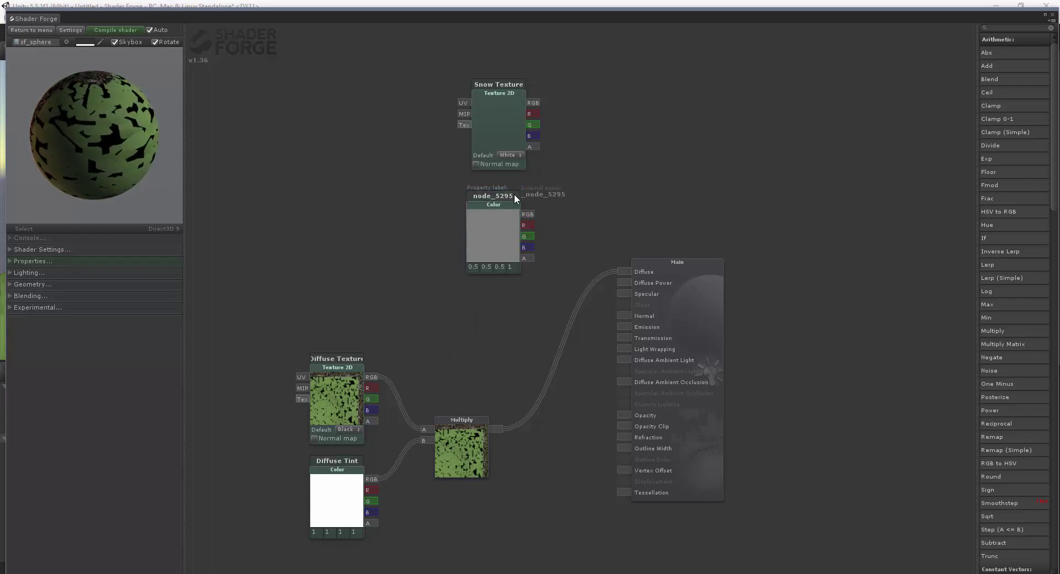
pyautogui.click(511, 196)
pyautogui.write('Snow Color')
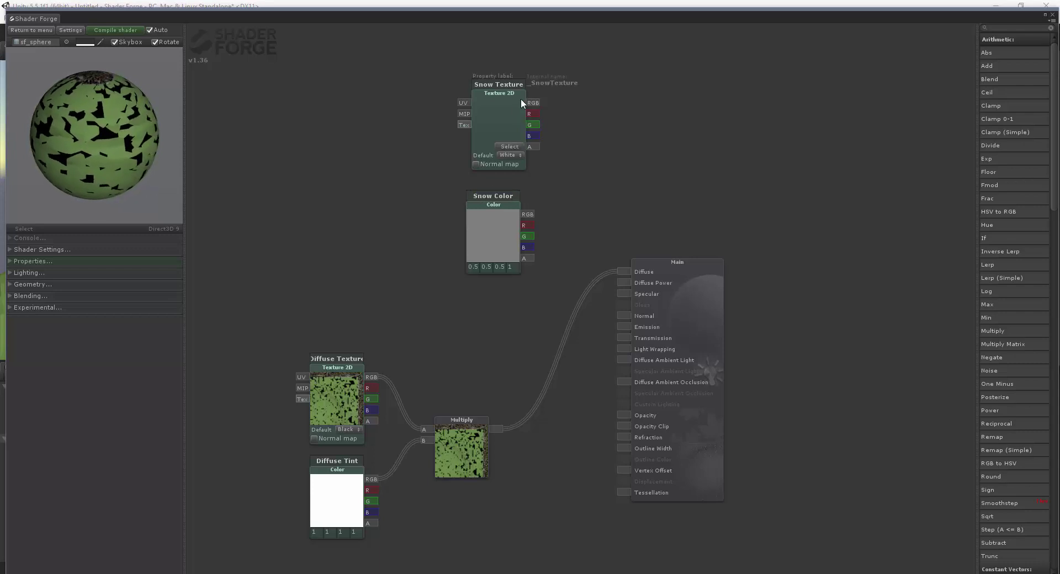
pyautogui.moveTo(519, 94)
pyautogui.mouseDown()
pyautogui.moveTo(502, 78)
pyautogui.moveTo(514, 77)
pyautogui.mouseUp()
pyautogui.moveTo(511, 215); pyautogui.dragTo(511, 196)
pyautogui.moveTo(517, 169)
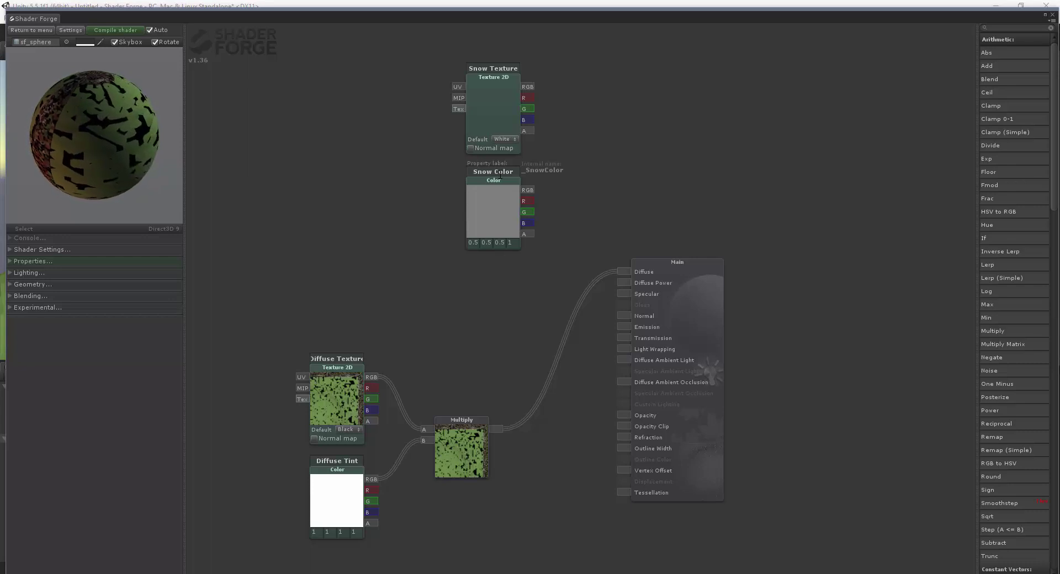
# Step: Add a Multiply node with Snow Texture in A and Snow Color in B
pyautogui.press('m')
pyautogui.click(604, 157)
pyautogui.moveTo(526, 190); pyautogui.dragTo(565, 148)
pyautogui.moveTo(527, 87); pyautogui.dragTo(566, 138)
# Step: Assign the NoiseEffectGrain image as the Snow Texture
pyautogui.click(505, 128)
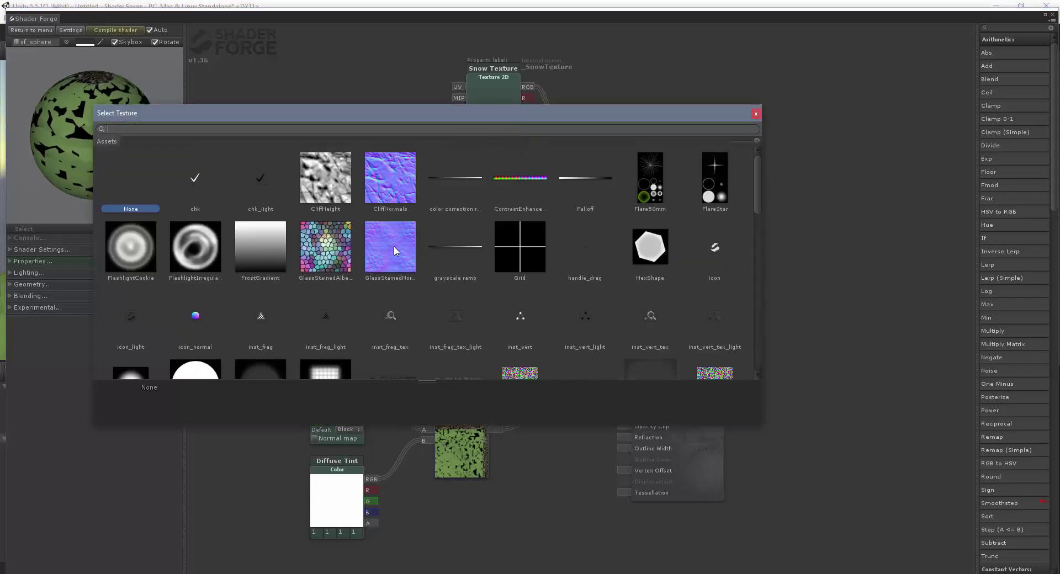
pyautogui.scroll(-4, 359, 237)
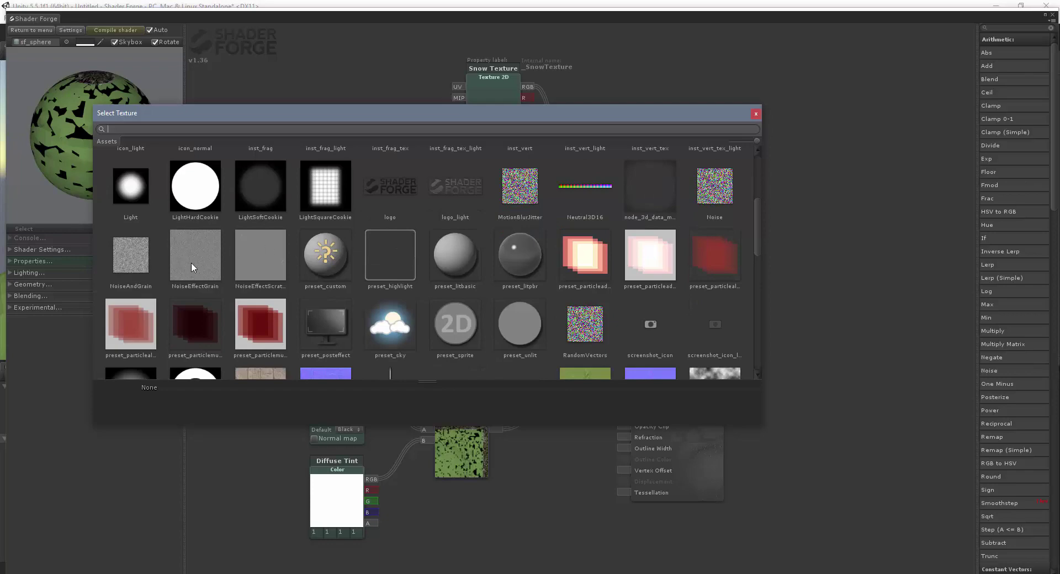
pyautogui.click(202, 256)
pyautogui.doubleClick(202, 256)
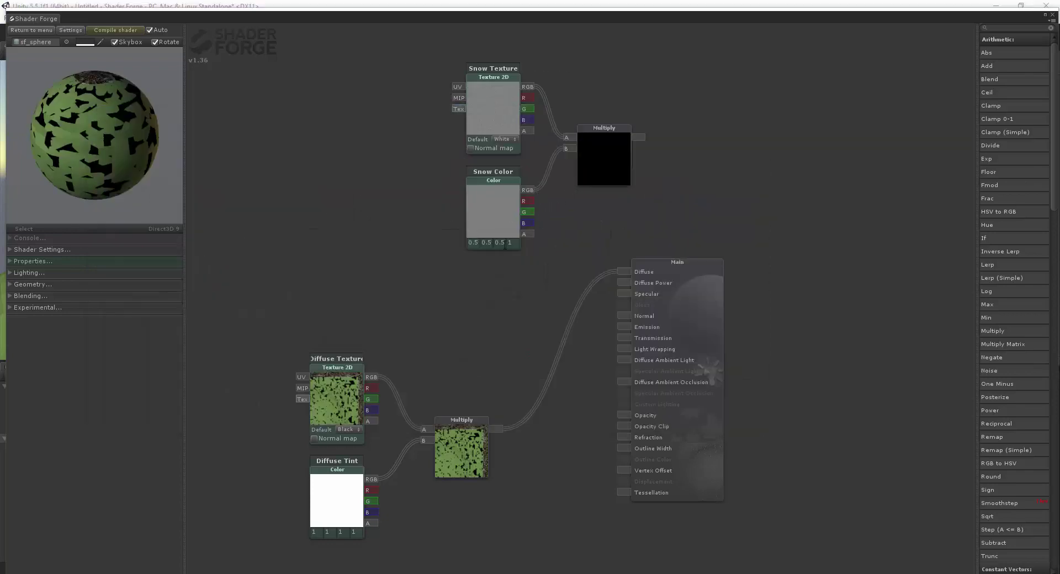
# Step: Set Snow Color to pure white (1,1,1,1) and move the Main node down-right
pyautogui.click(473, 242)
pyautogui.write('1')
pyautogui.press('Tab')
pyautogui.write('1')
pyautogui.press('Tab')
pyautogui.write('1')
pyautogui.press('Tab')
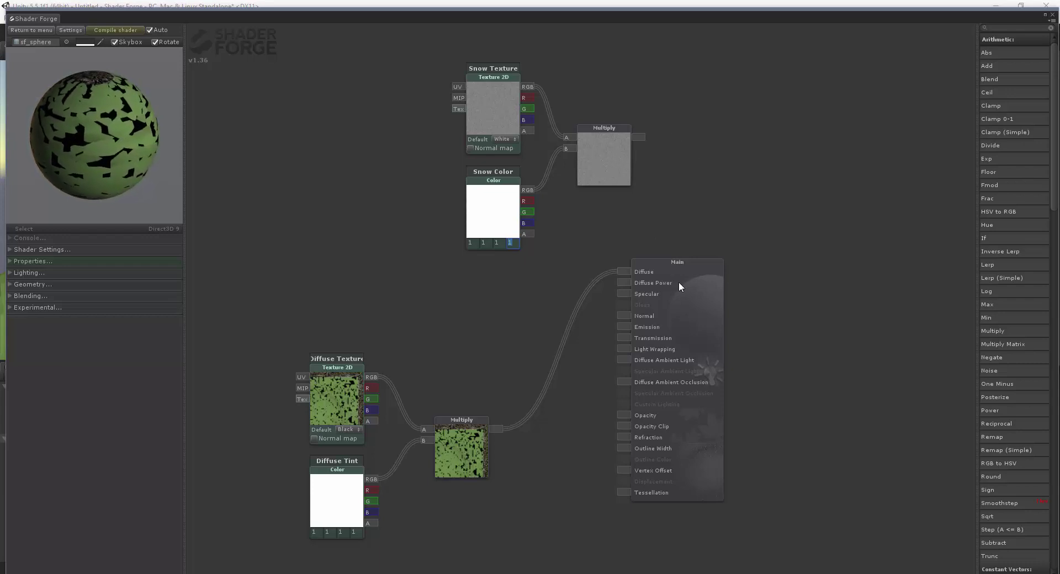
pyautogui.moveTo(701, 261); pyautogui.dragTo(785, 293)
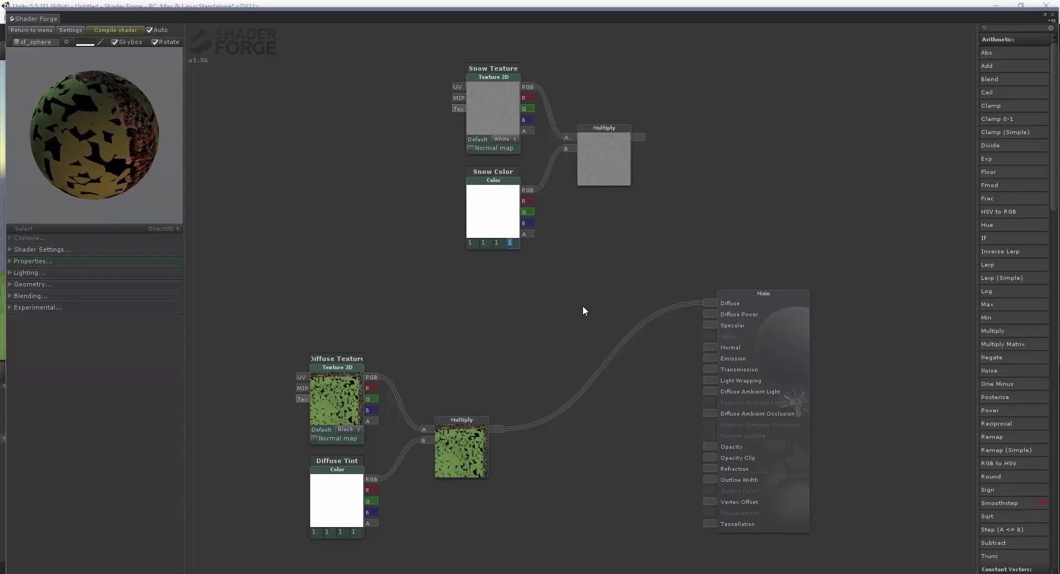
# Step: Make room on the left and place a Normal Dir. node at the upper left
pyautogui.moveTo(503, 298); pyautogui.dragTo(618, 312)
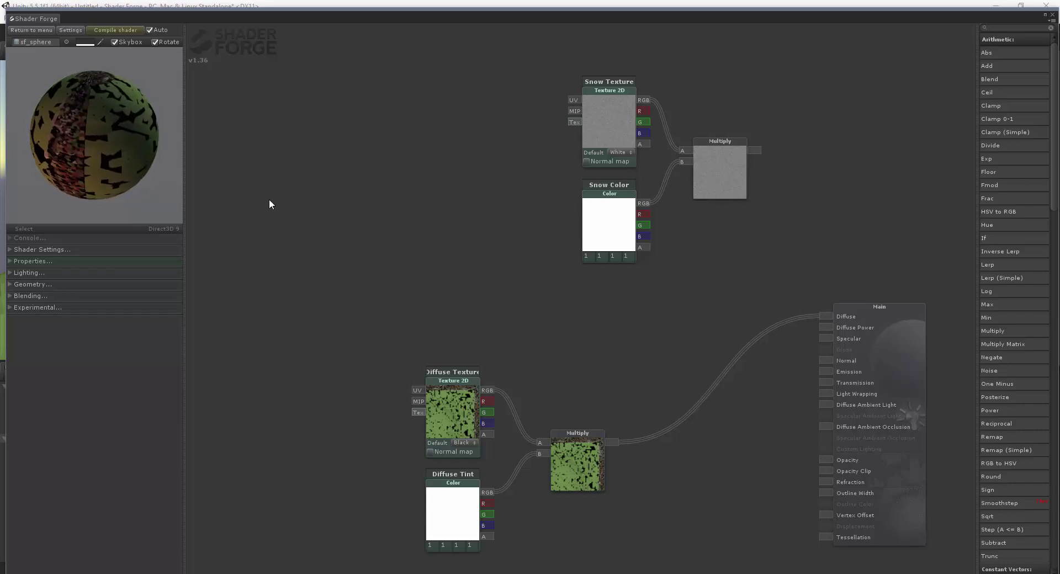
pyautogui.press('n')
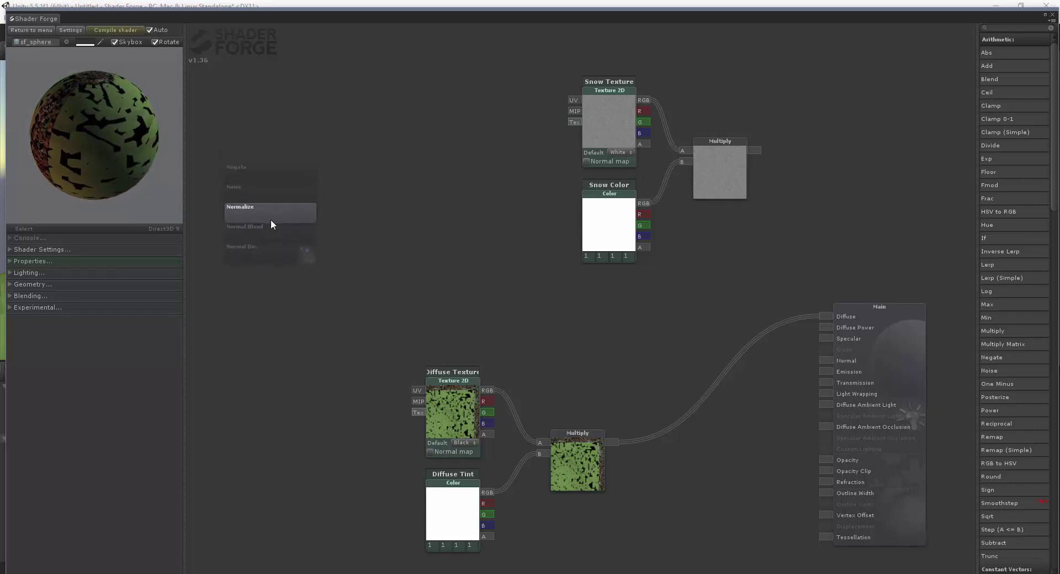
pyautogui.scroll(-1, 270, 220)
pyautogui.moveTo(274, 221); pyautogui.dragTo(267, 204)
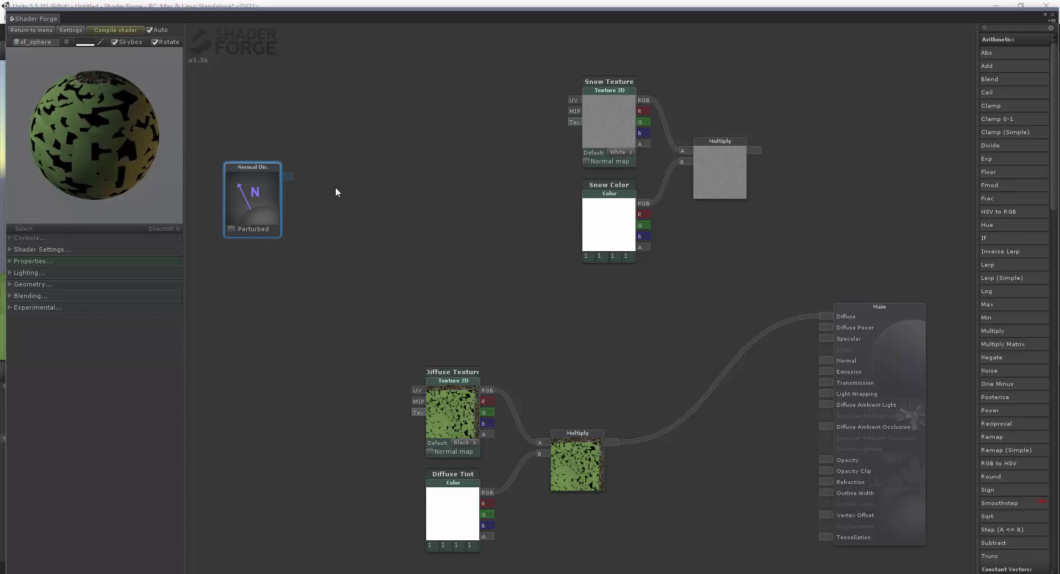
# Step: Add a Vector 3 node beneath Normal Dir. and start editing its values
pyautogui.rightClick(283, 296)
pyautogui.moveTo(288, 303)
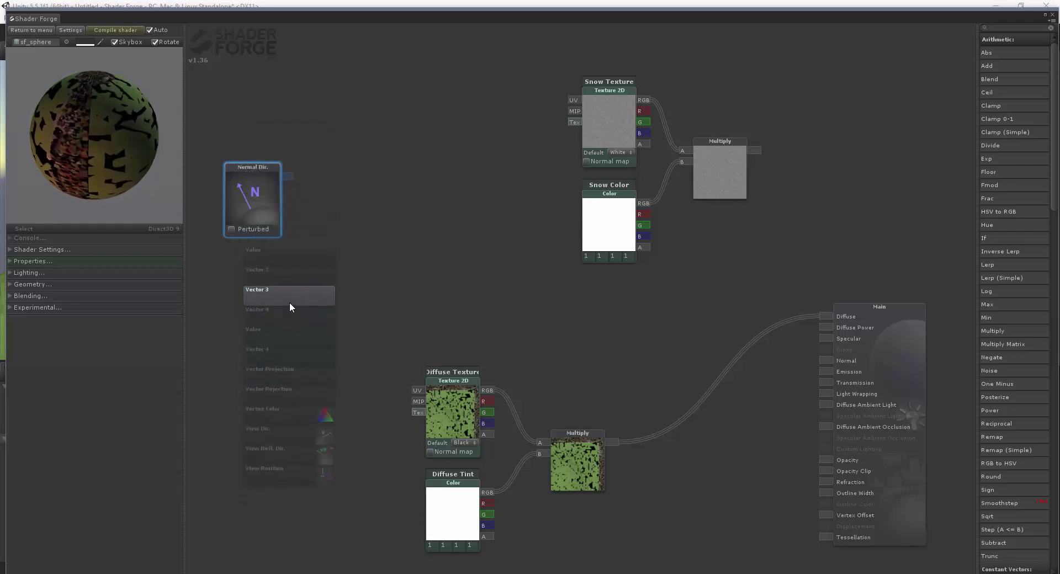
pyautogui.click(289, 303)
pyautogui.moveTo(310, 292); pyautogui.dragTo(276, 254)
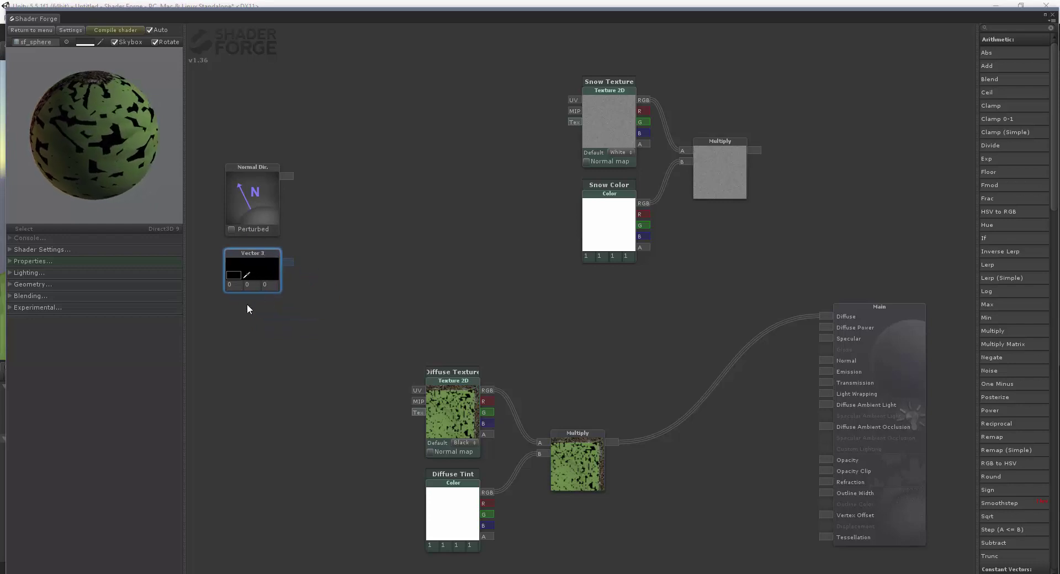
pyautogui.click(257, 286)
pyautogui.write('1')
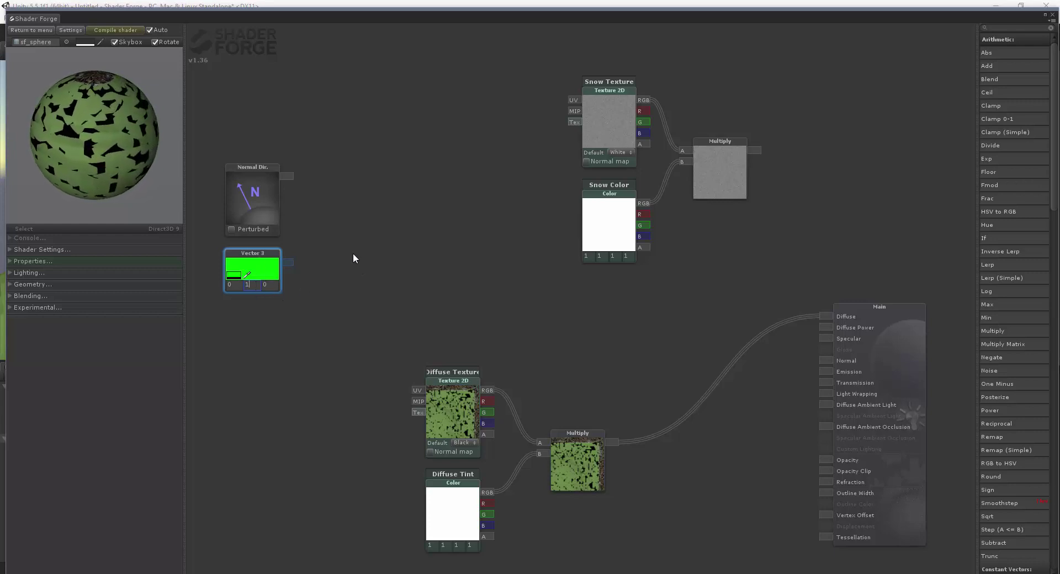
# Step: Add a Dot Product node with Normal Dir. in A and the Vector 3 in B
pyautogui.rightClick(375, 234)
pyautogui.scroll(-4, 376, 234)
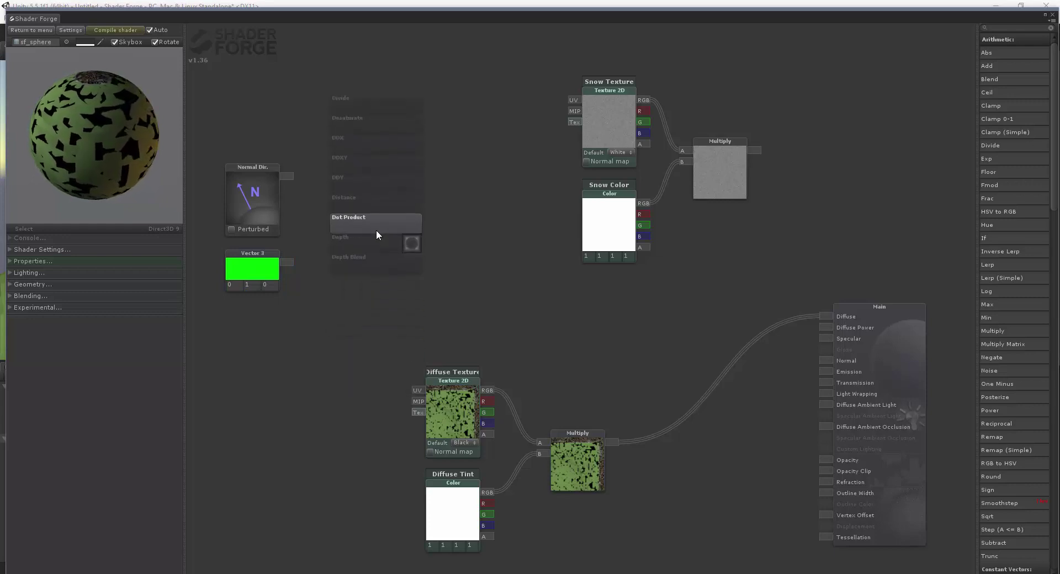
pyautogui.click(376, 234)
pyautogui.moveTo(386, 201); pyautogui.dragTo(379, 197)
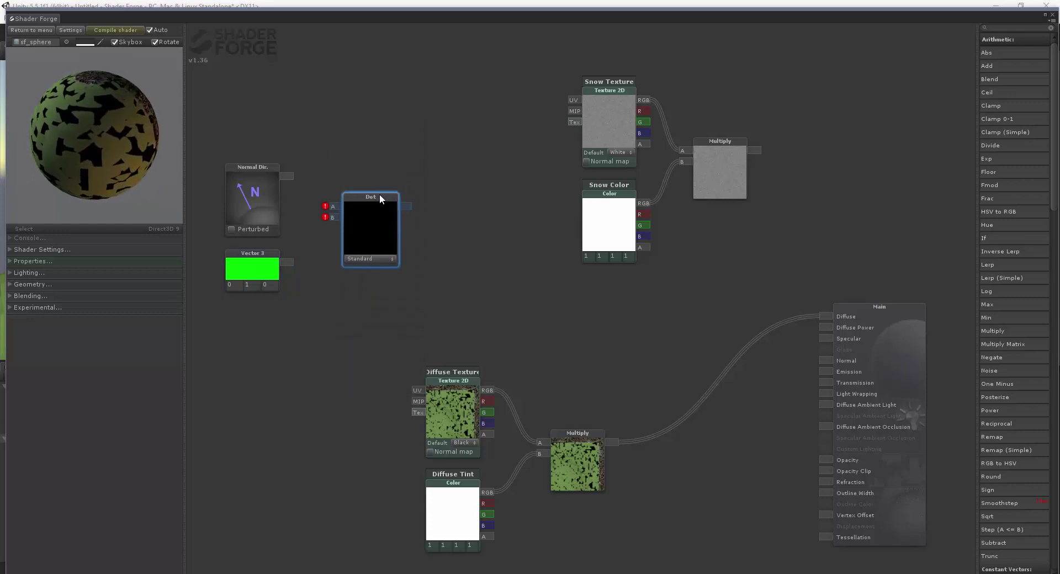
pyautogui.moveTo(285, 262); pyautogui.dragTo(332, 220)
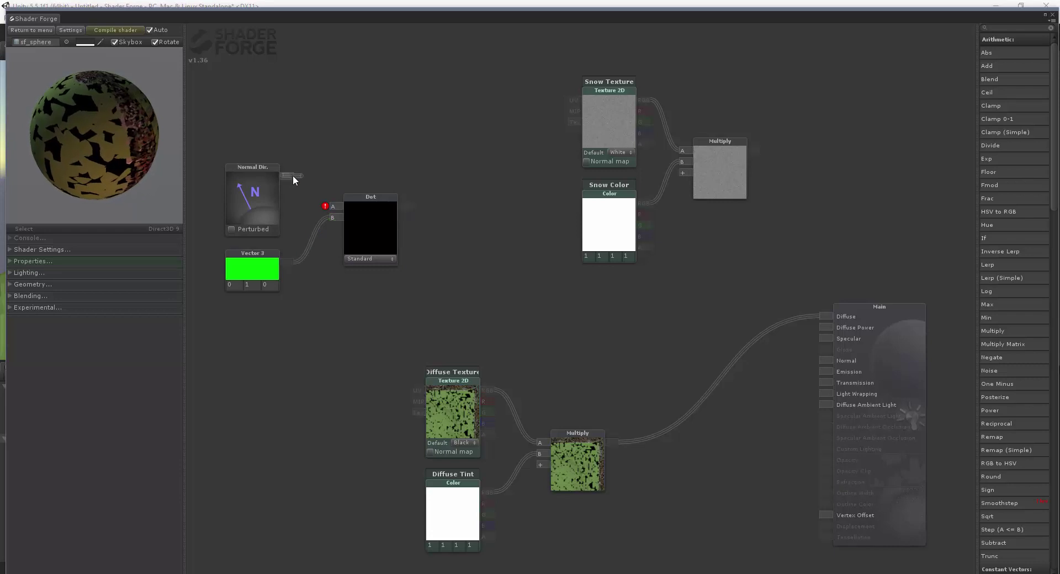
pyautogui.moveTo(288, 176); pyautogui.dragTo(334, 206)
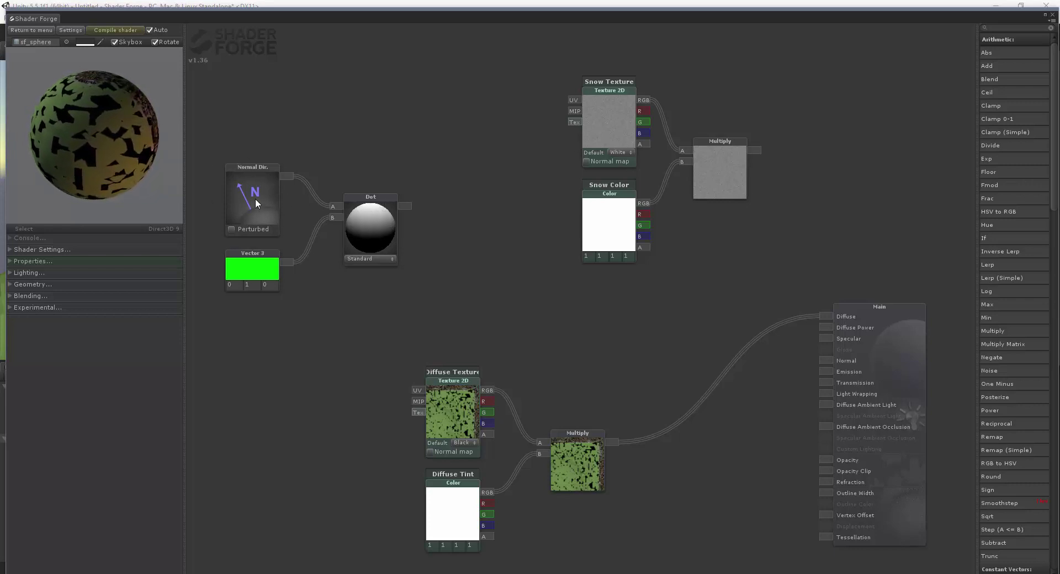
# Step: Set the Vector 3 values to 0, 1, 0 so it points upward
pyautogui.click(229, 284)
pyautogui.write('1')
pyautogui.press('Tab')
pyautogui.write('0')
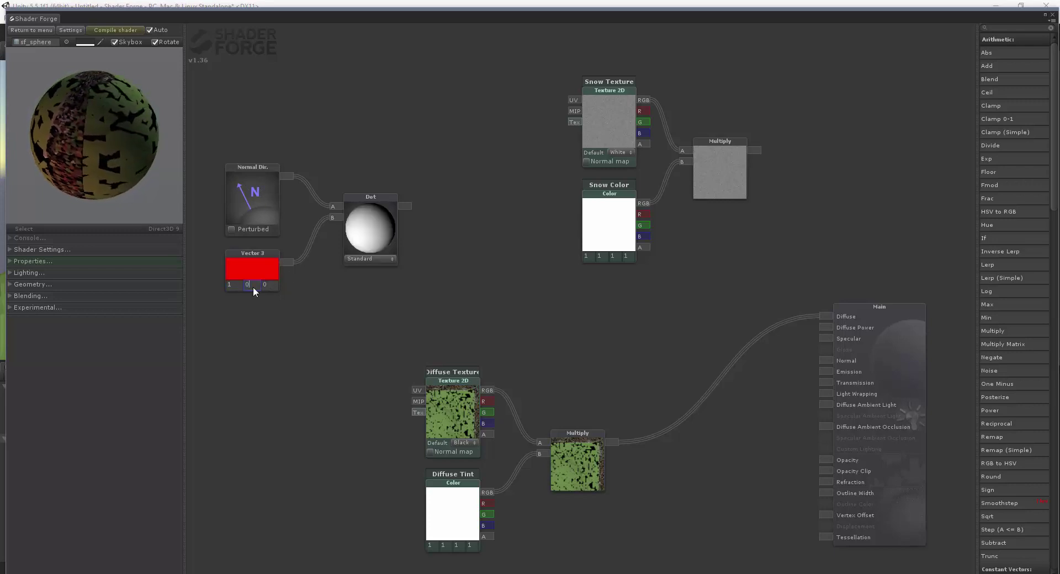
pyautogui.hotkey('shift', 'Tab')
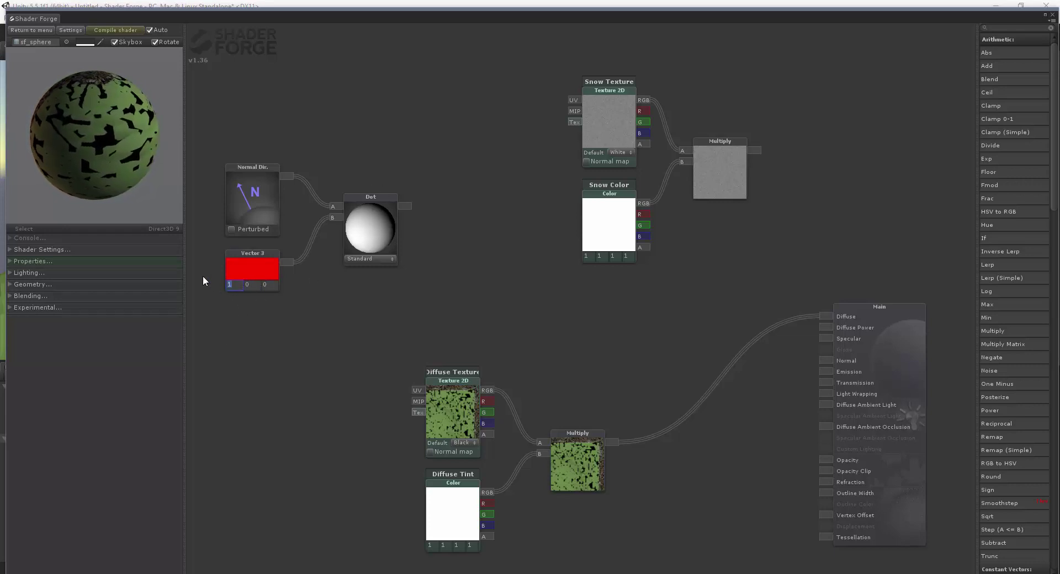
pyautogui.write('0')
pyautogui.press('Tab')
pyautogui.write('1')
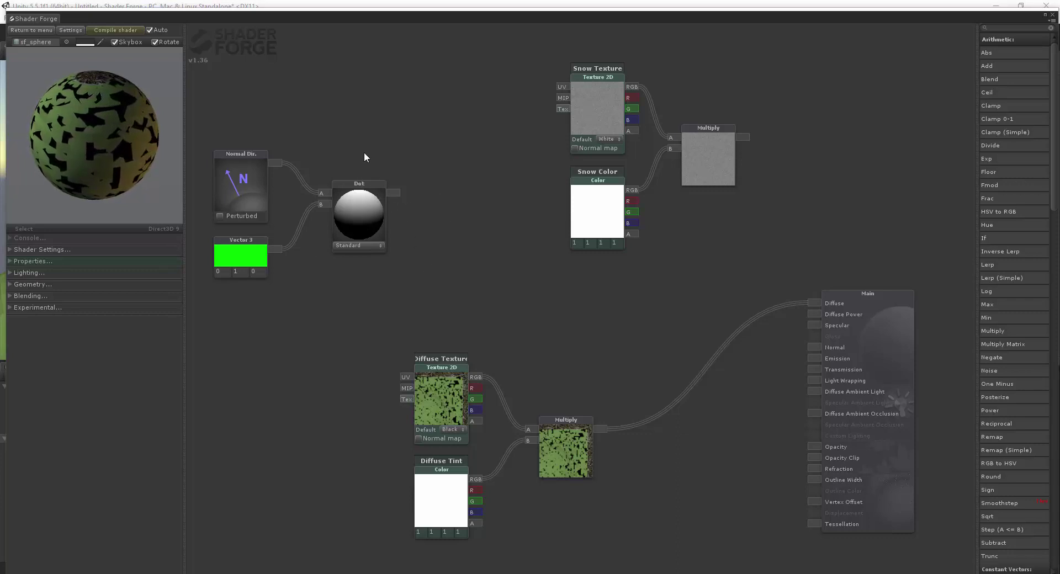
# Step: Add a Slider labelled 'Snow Coverage' and move it above the normal nodes
pyautogui.rightClick(359, 137)
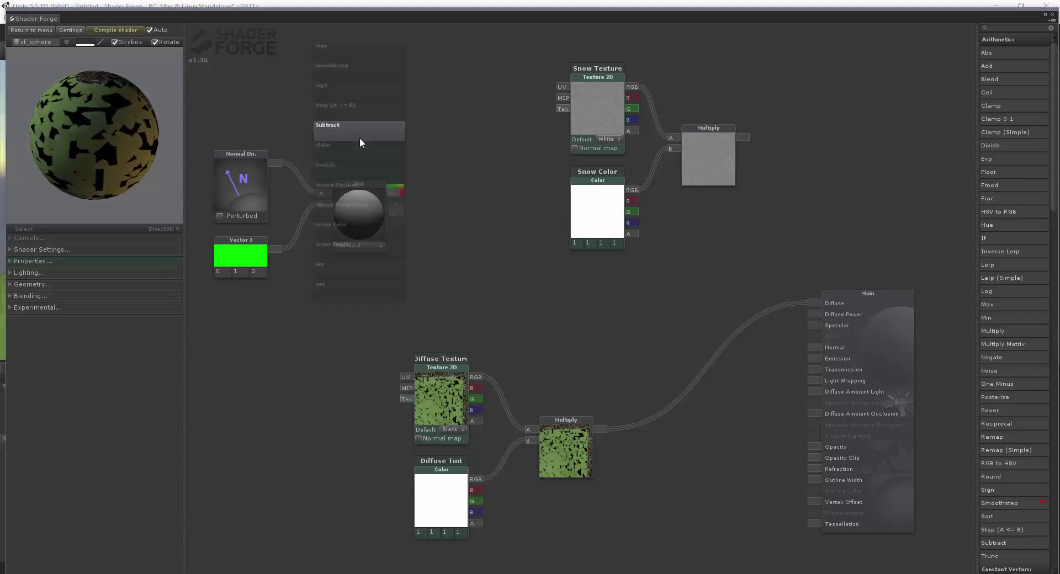
pyautogui.click(359, 138)
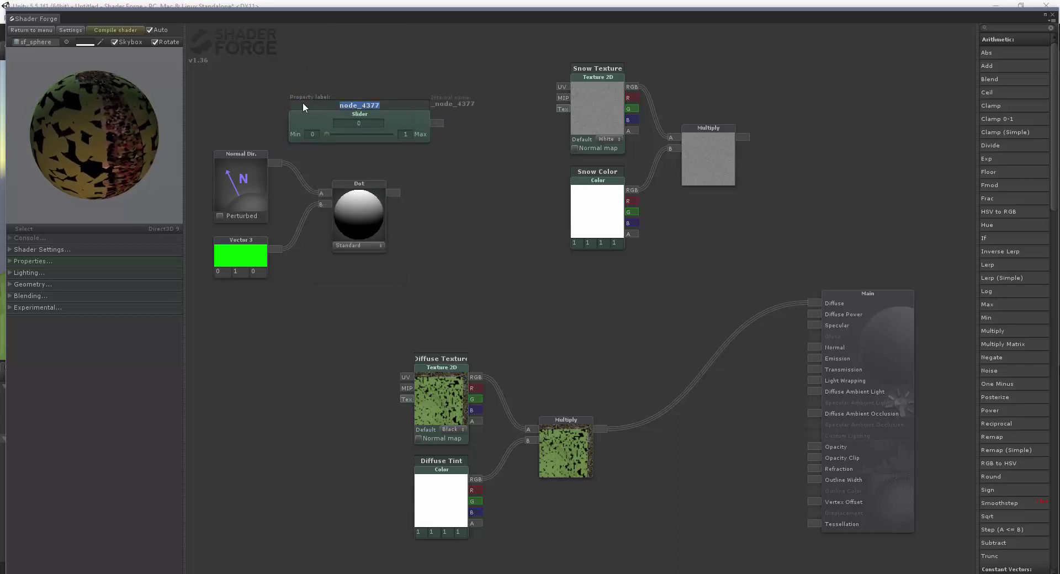
pyautogui.write('S')
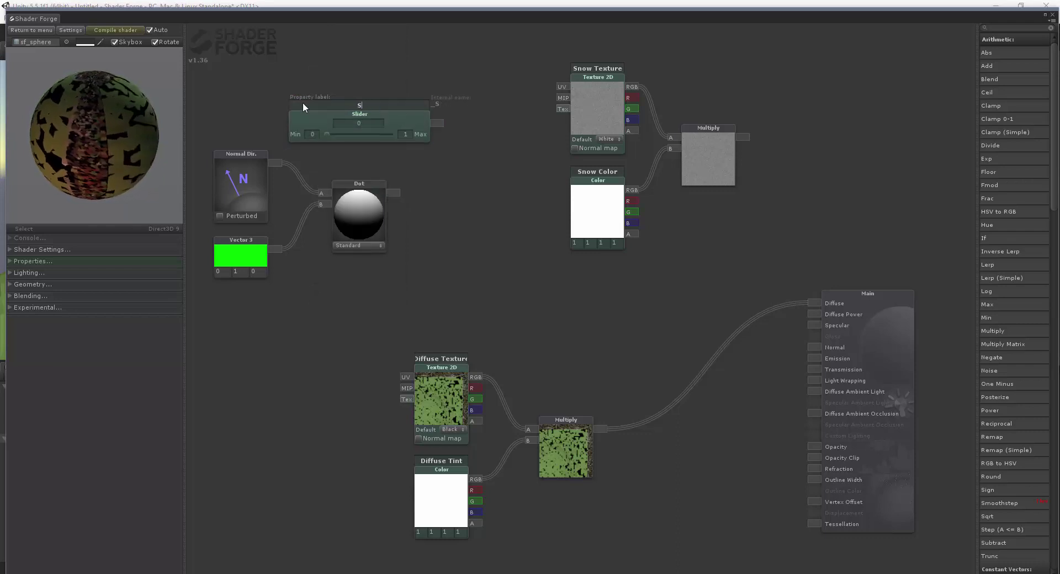
pyautogui.write('now Coverage')
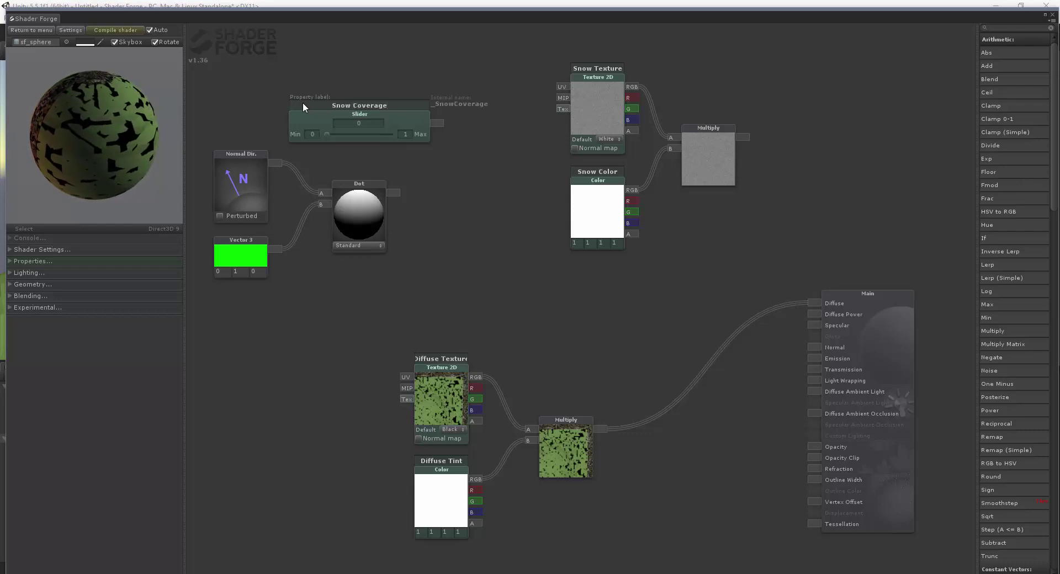
pyautogui.moveTo(396, 120); pyautogui.dragTo(372, 108)
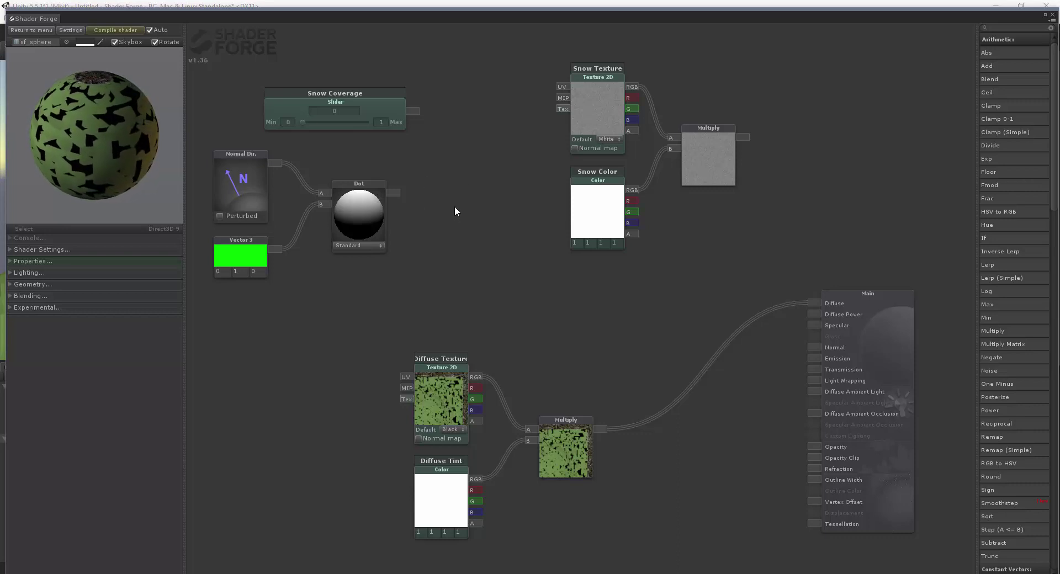
# Step: Place a Step (A <= B) node right of Dot, with Snow Coverage in A
pyautogui.press('s')
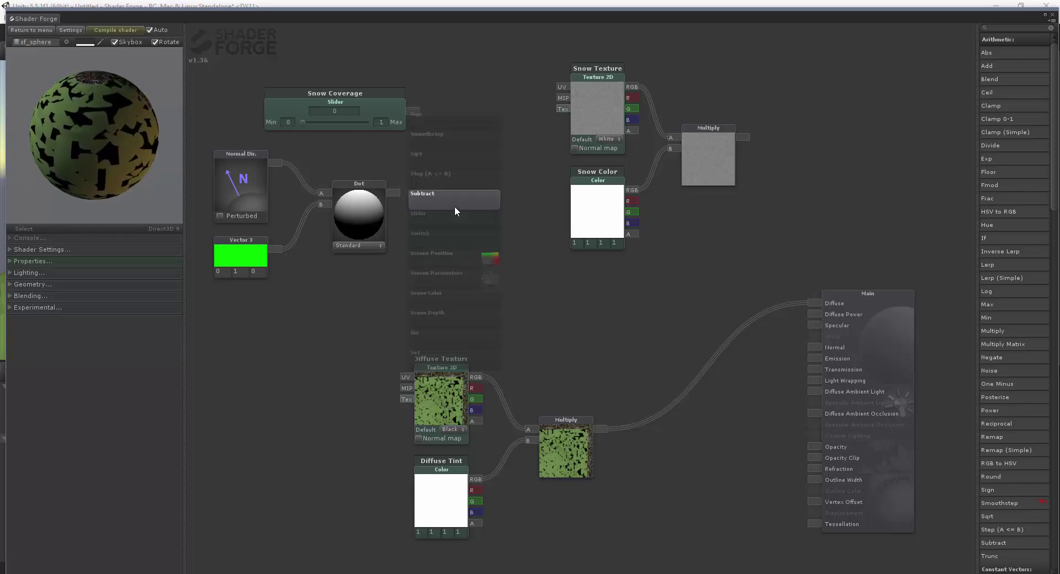
pyautogui.moveTo(455, 207); pyautogui.dragTo(475, 188)
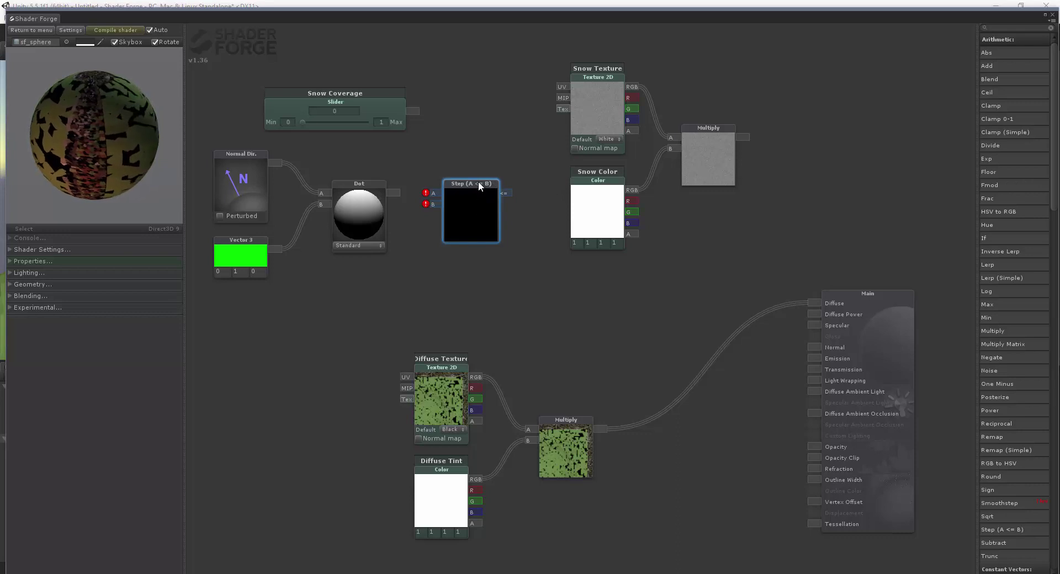
pyautogui.moveTo(478, 181); pyautogui.dragTo(478, 169)
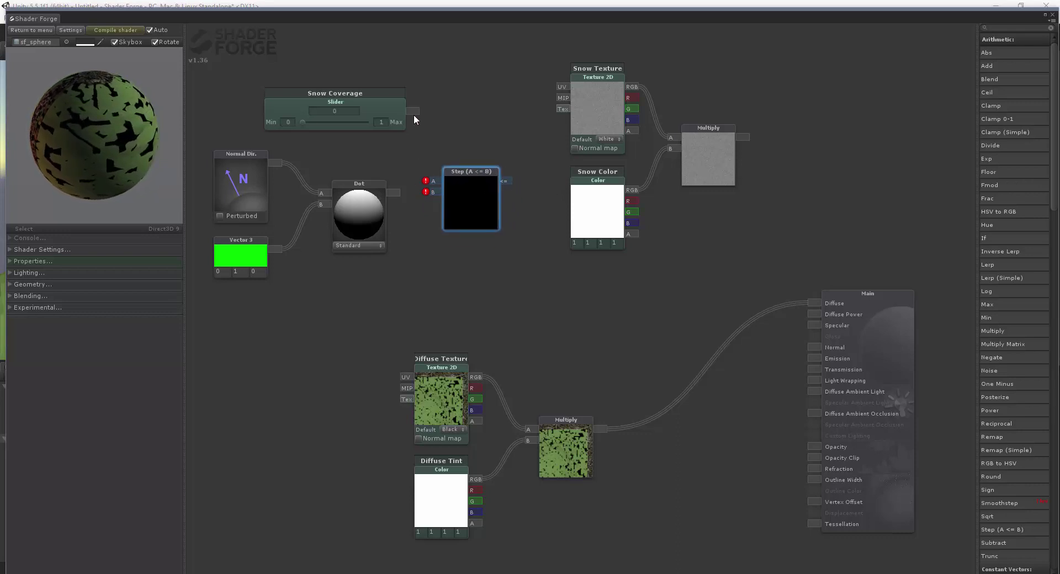
pyautogui.moveTo(415, 110); pyautogui.dragTo(426, 151)
pyautogui.moveTo(431, 186)
pyautogui.mouseDown()
pyautogui.moveTo(399, 192)
pyautogui.moveTo(434, 192)
pyautogui.mouseUp()
# Step: Lower the Snow Coverage minimum to -1 and sweep it to test the Step preview
pyautogui.moveTo(303, 118)
pyautogui.mouseDown()
pyautogui.moveTo(353, 130)
pyautogui.moveTo(302, 128)
pyautogui.moveTo(360, 130)
pyautogui.moveTo(300, 125)
pyautogui.mouseUp()
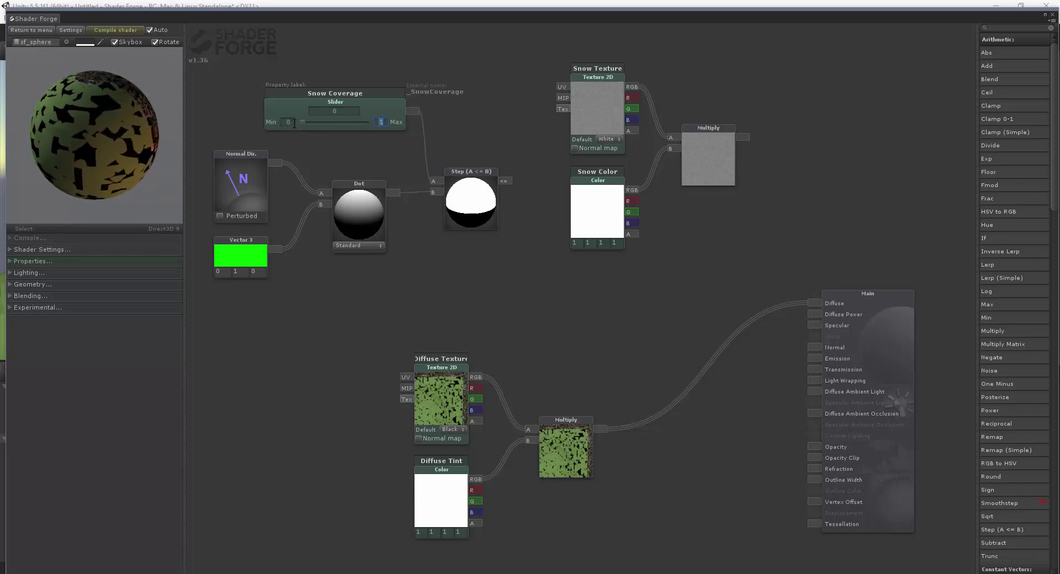
pyautogui.click(292, 122)
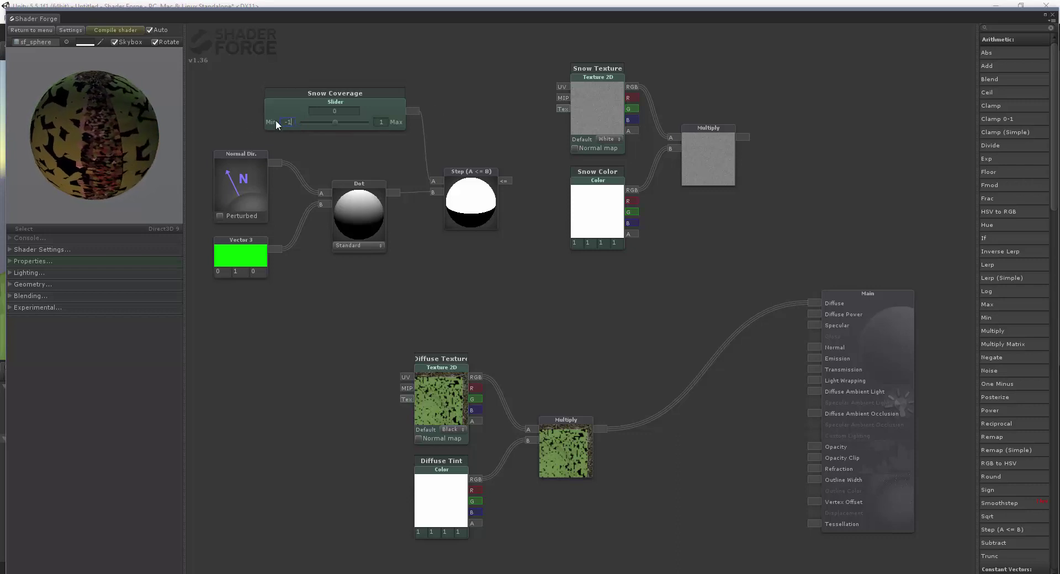
pyautogui.moveTo(336, 121); pyautogui.dragTo(362, 124)
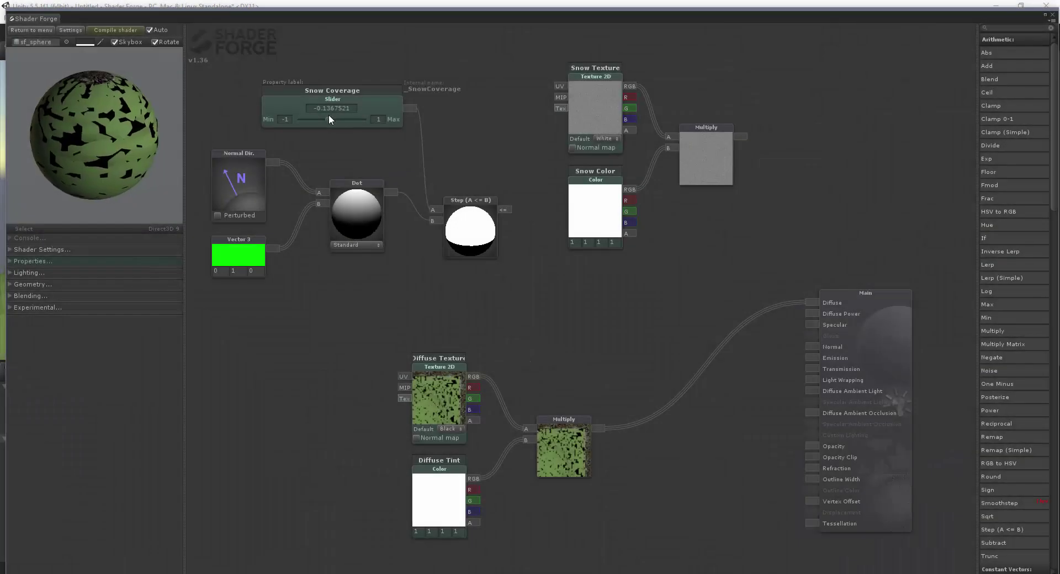
# Step: Add an If node and feed the Step result into its A input
pyautogui.moveTo(330, 117)
pyautogui.mouseDown()
pyautogui.moveTo(340, 118)
pyautogui.moveTo(322, 119)
pyautogui.mouseUp()
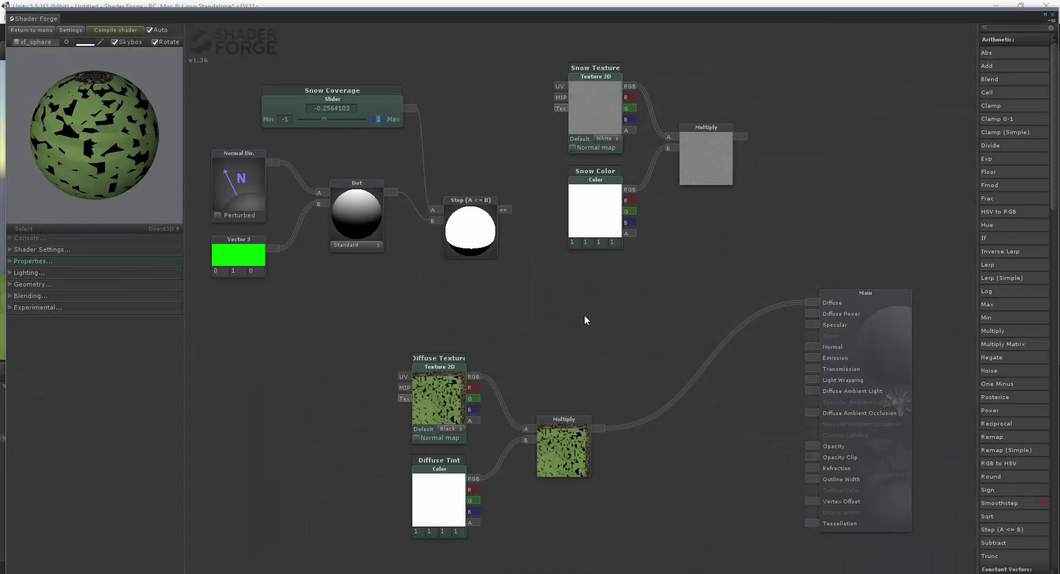
pyautogui.press('i')
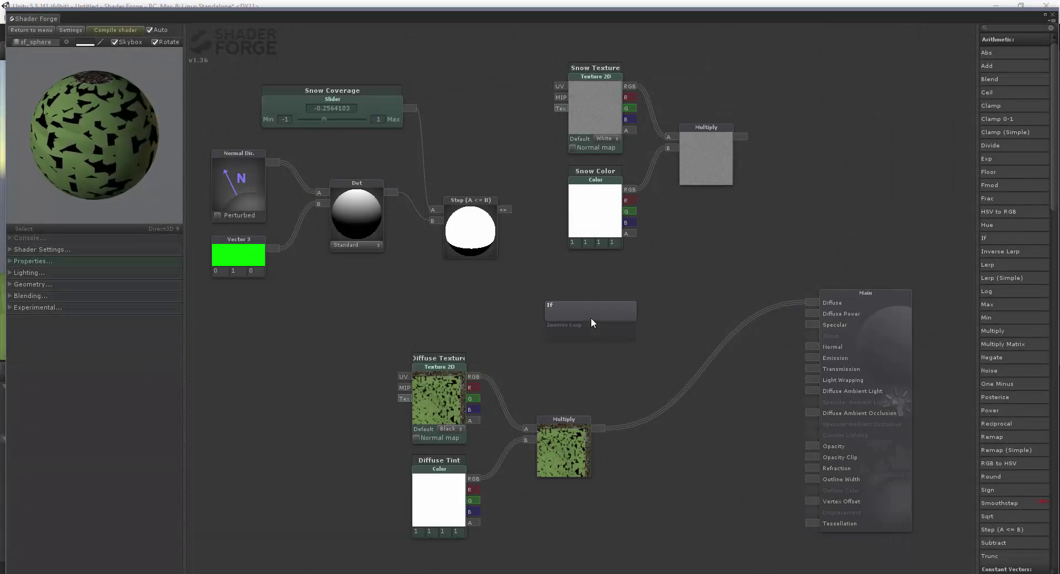
pyautogui.click(591, 319)
pyautogui.moveTo(597, 287); pyautogui.dragTo(614, 296)
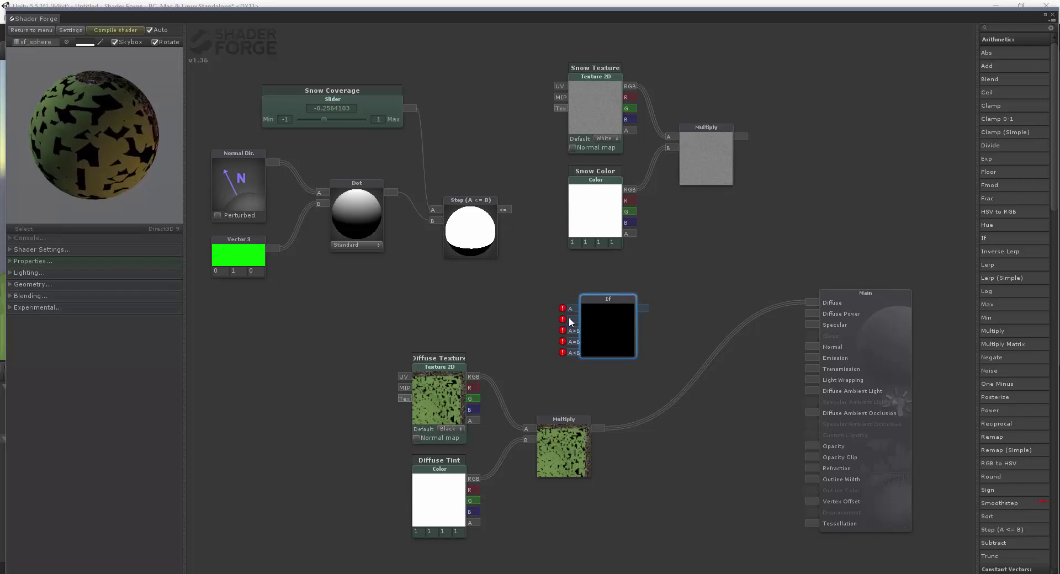
pyautogui.moveTo(505, 210); pyautogui.dragTo(571, 309)
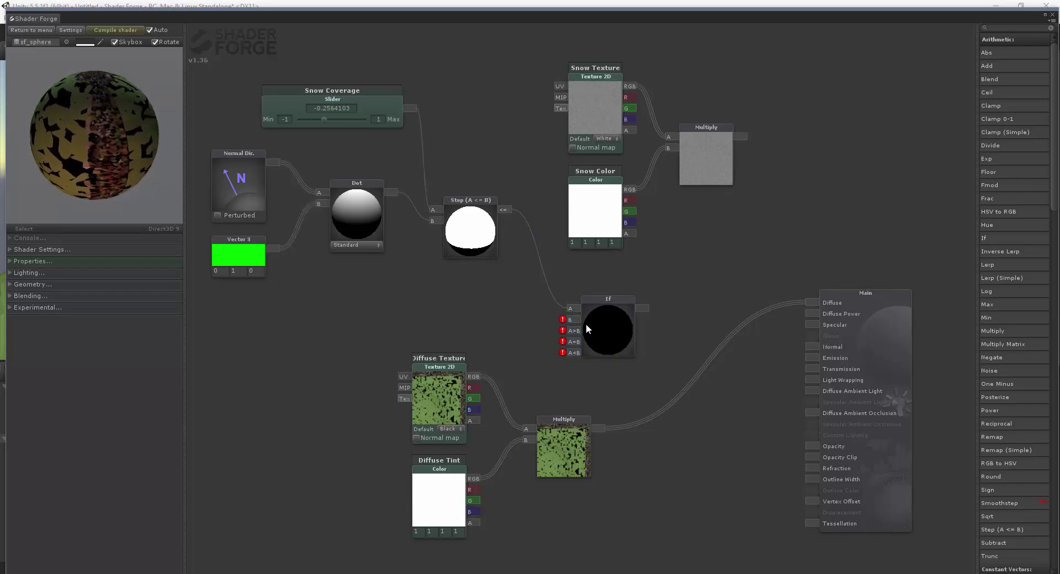
pyautogui.moveTo(616, 298); pyautogui.dragTo(623, 302)
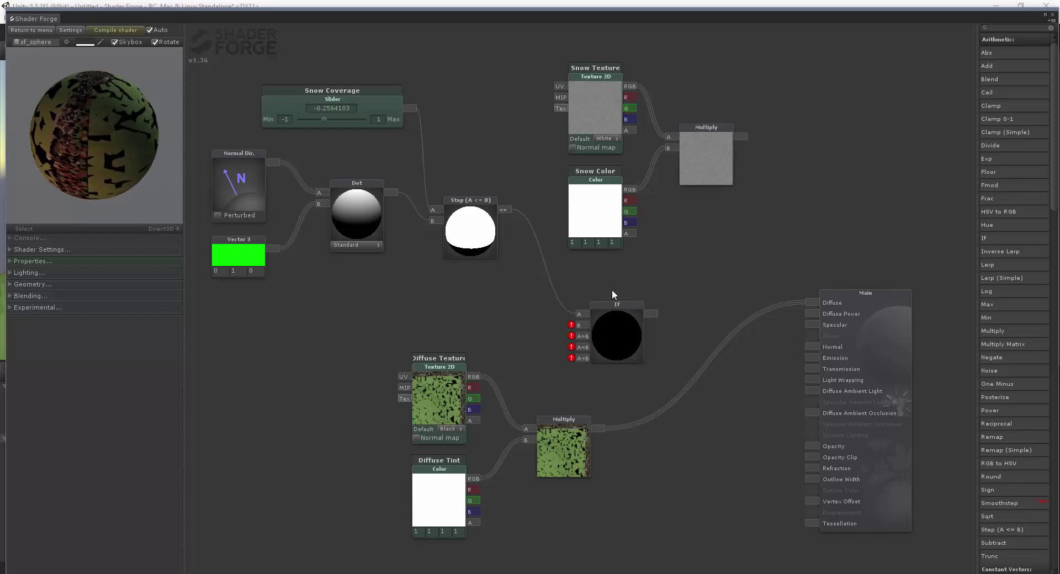
# Step: Add a Value node set to 0 and place it above the If node
pyautogui.rightClick(611, 289)
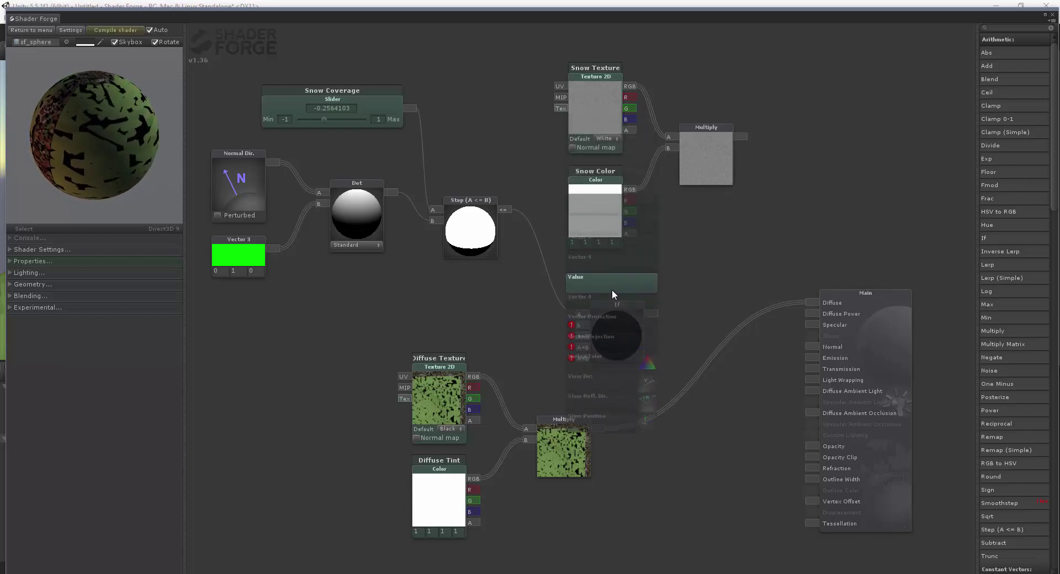
pyautogui.click(612, 289)
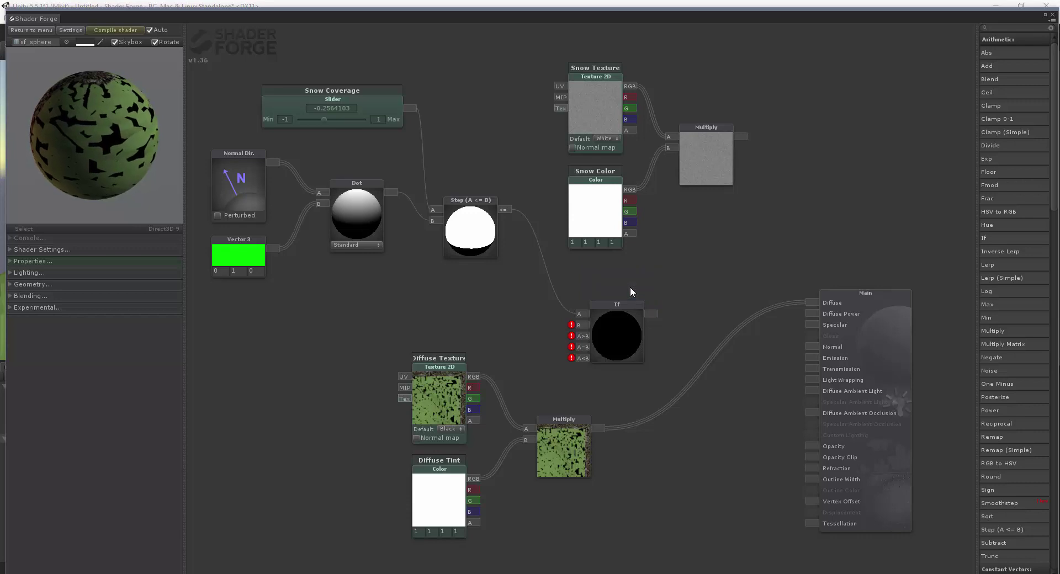
pyautogui.rightClick(630, 287)
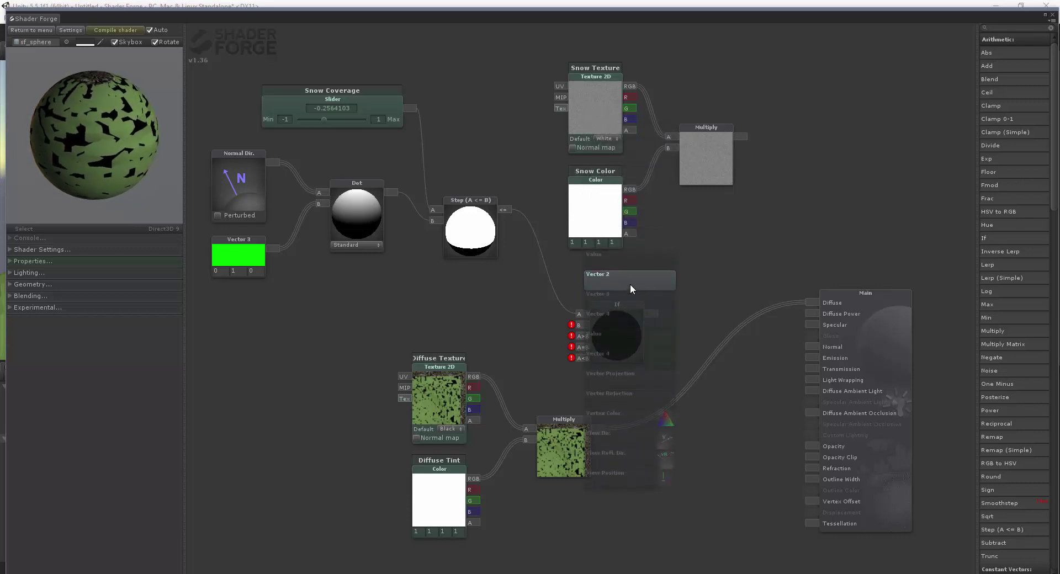
pyautogui.rightClick(706, 290)
pyautogui.scroll(4, 713, 289)
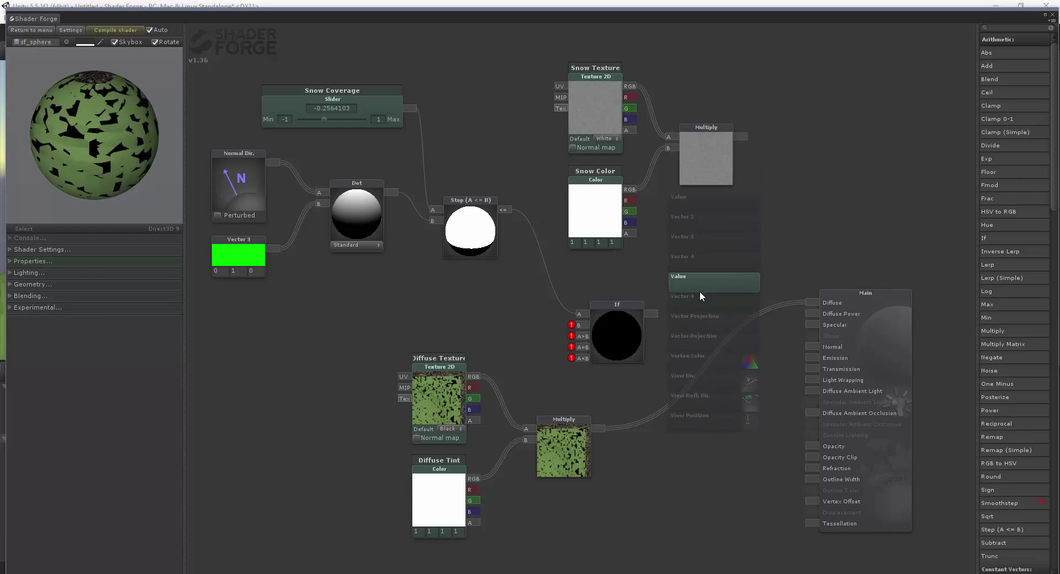
pyautogui.scroll(4, 701, 295)
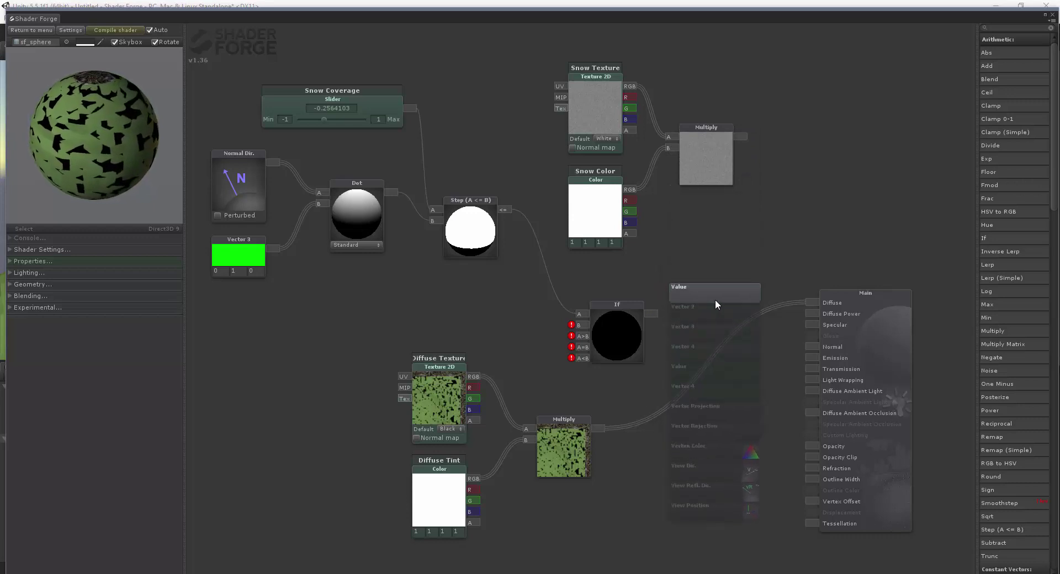
pyautogui.click(716, 299)
pyautogui.moveTo(720, 299); pyautogui.dragTo(579, 324)
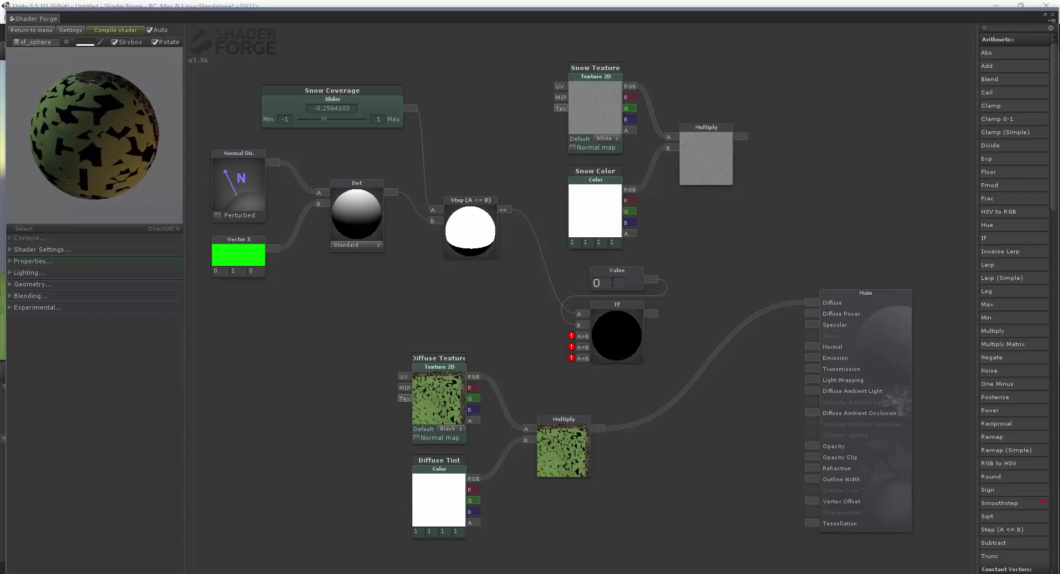
# Step: Wire the snow Multiply into If A>B and A=B, the diffuse Multiply into A<B
pyautogui.moveTo(741, 136); pyautogui.dragTo(582, 336)
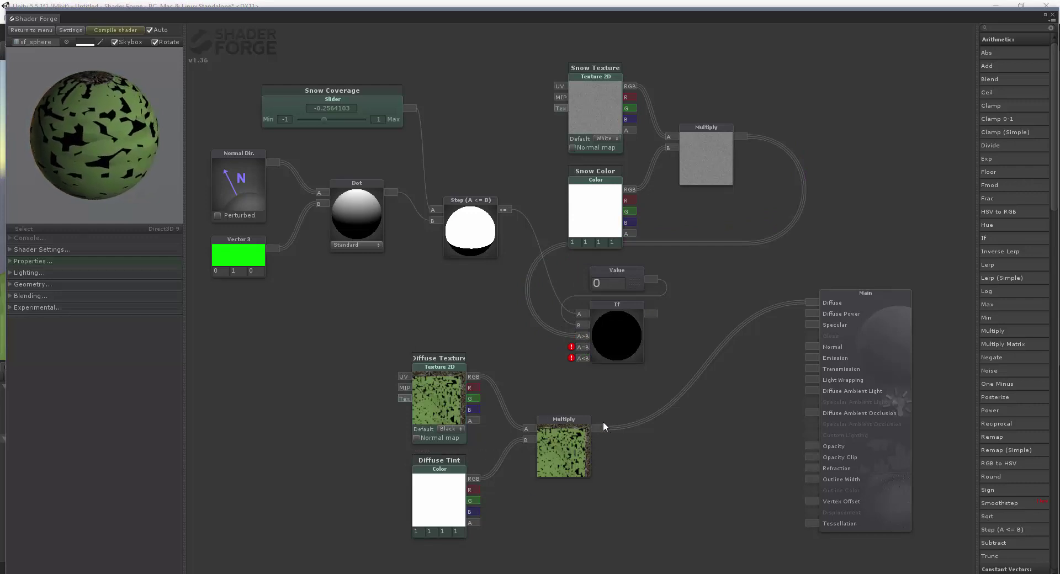
pyautogui.moveTo(598, 428); pyautogui.dragTo(577, 347)
pyautogui.moveTo(600, 428); pyautogui.dragTo(578, 356)
pyautogui.moveTo(324, 120); pyautogui.dragTo(344, 130)
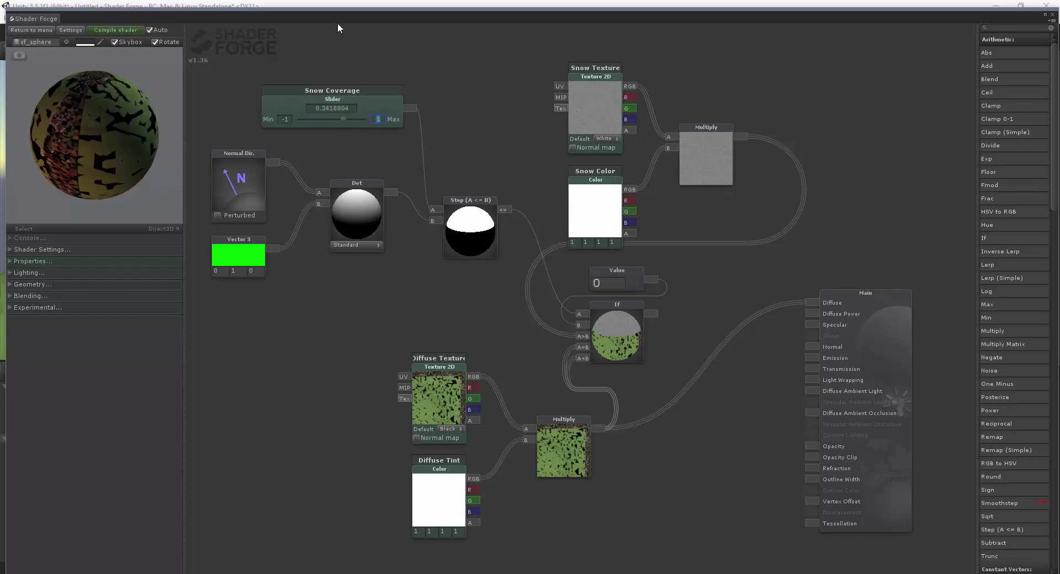
# Step: Select the Landscape and expand its SnowShader_Tutorial material in the Inspector
pyautogui.doubleClick(946, 14)
pyautogui.moveTo(958, 343); pyautogui.dragTo(946, 484)
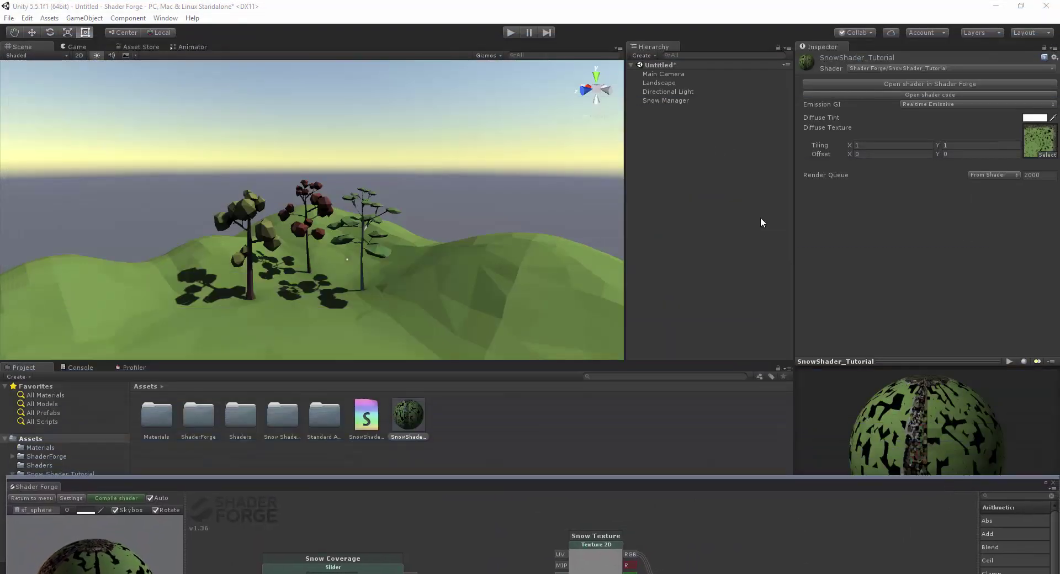
pyautogui.click(662, 84)
pyautogui.click(804, 275)
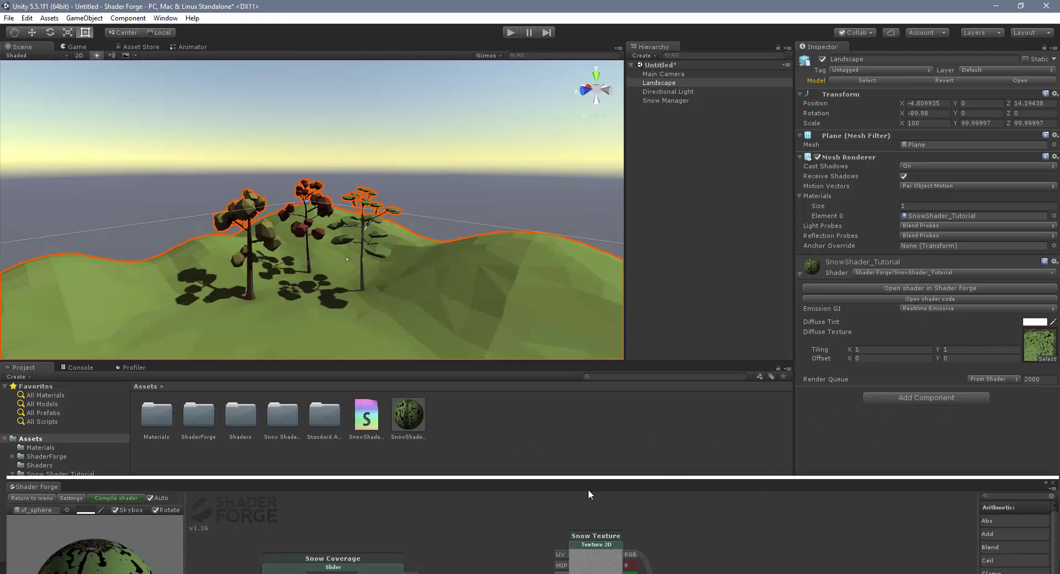
# Step: Turn off auto-compile, set Snow Coverage to 0.4273504, and enable real-time node rendering
pyautogui.moveTo(538, 495); pyautogui.dragTo(432, 161)
pyautogui.click(180, 176)
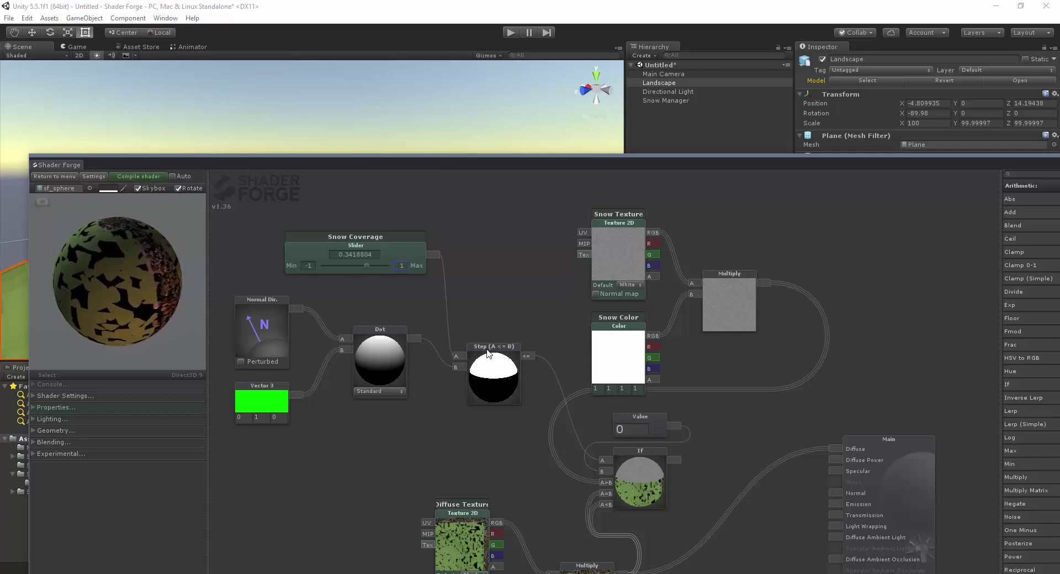
pyautogui.moveTo(366, 265)
pyautogui.mouseDown()
pyautogui.moveTo(340, 264)
pyautogui.moveTo(369, 267)
pyautogui.mouseUp()
pyautogui.click(144, 175)
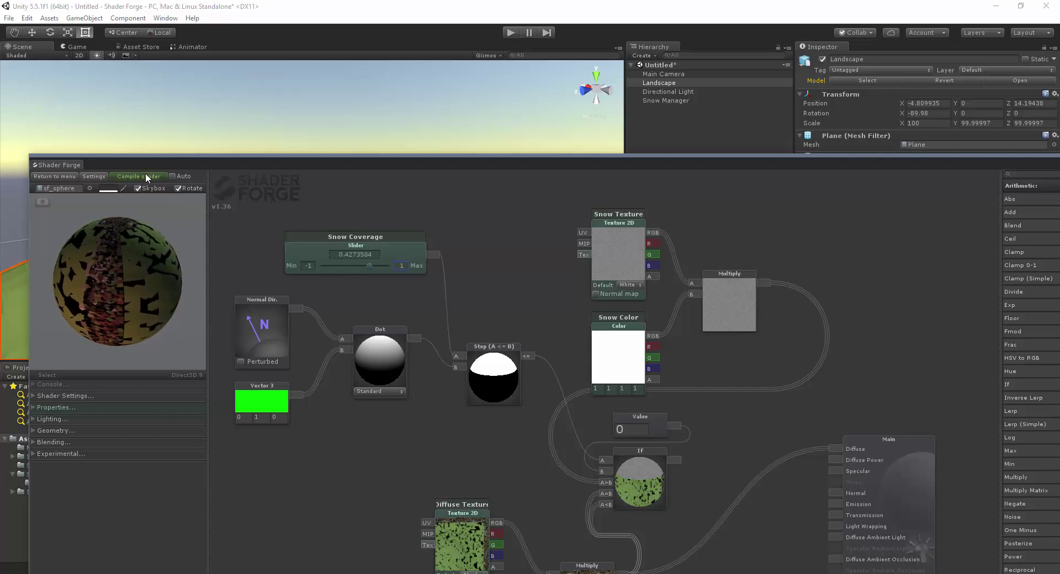
pyautogui.click(92, 175)
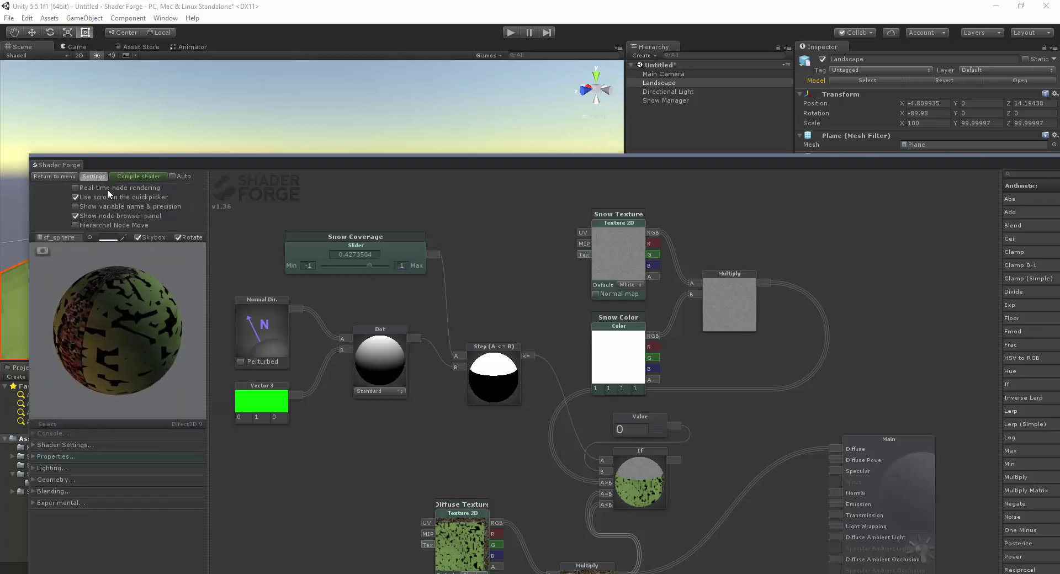
pyautogui.click(108, 189)
pyautogui.click(371, 265)
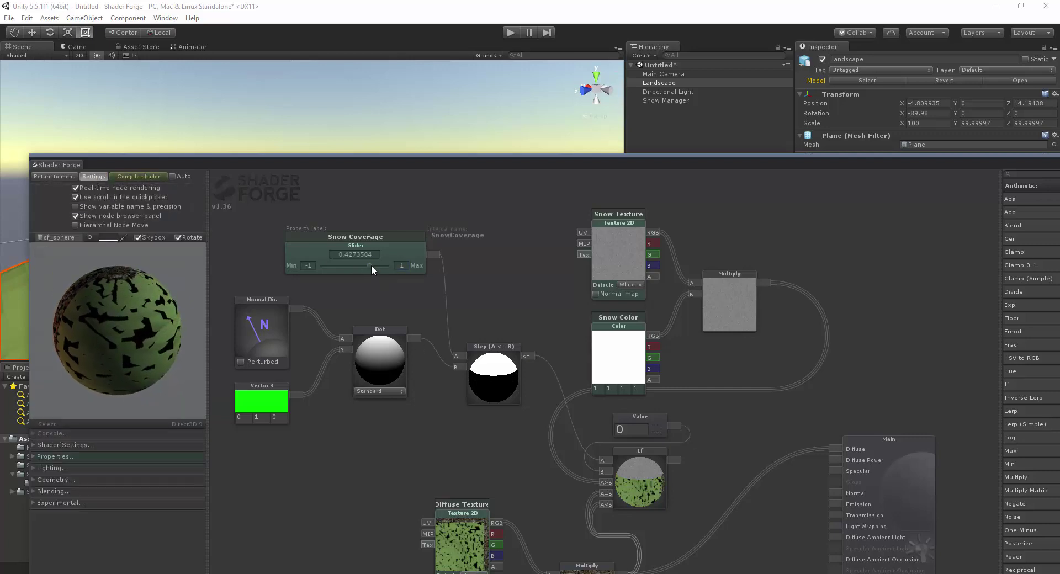
# Step: Connect the If output to Main's Diffuse and compile the shader to apply the snow mask
pyautogui.moveTo(794, 159); pyautogui.dragTo(769, 11)
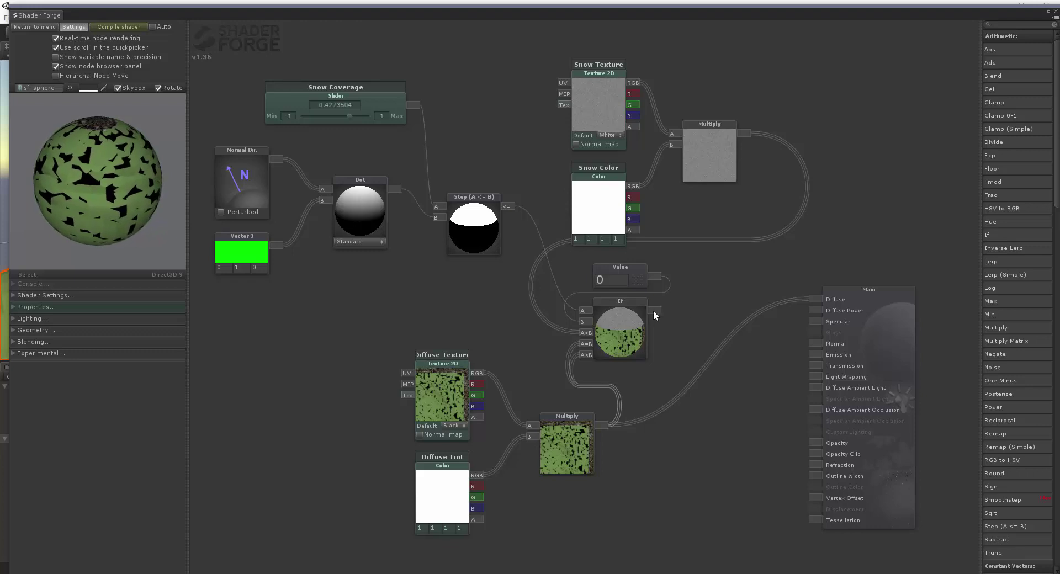
pyautogui.moveTo(653, 309); pyautogui.dragTo(823, 297)
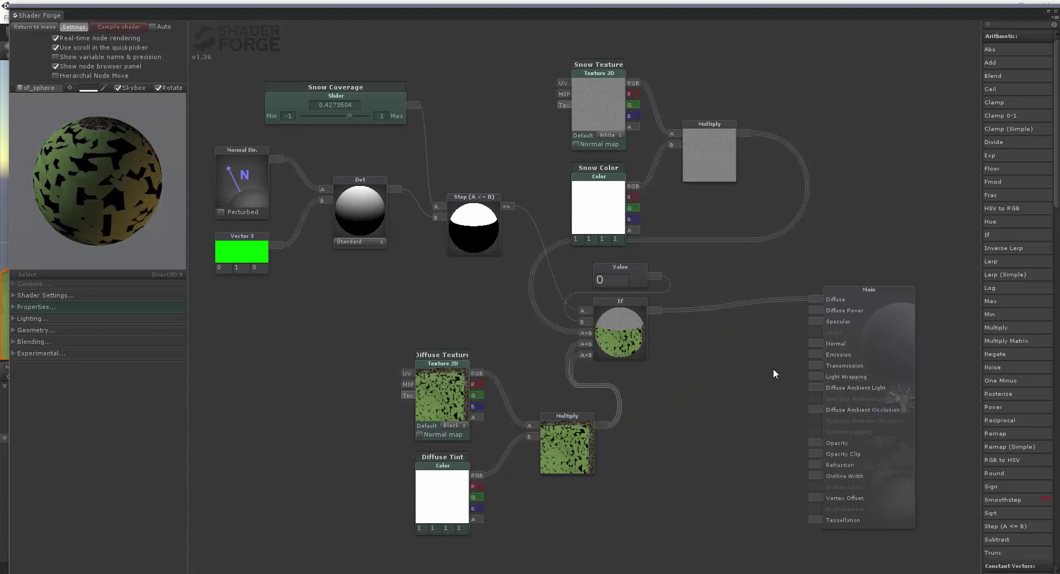
pyautogui.click(120, 26)
pyautogui.click(145, 28)
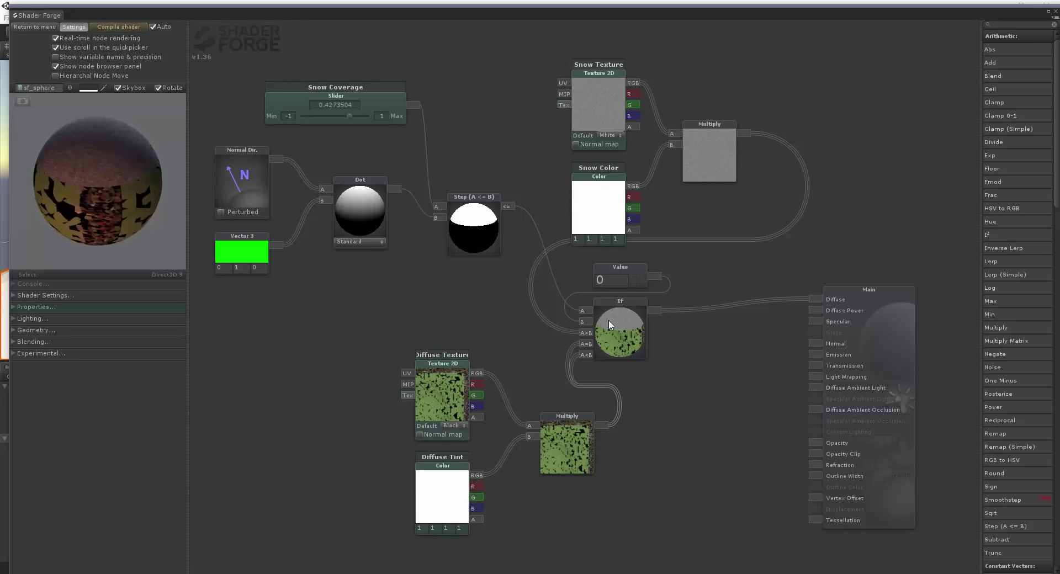
pyautogui.click(329, 98)
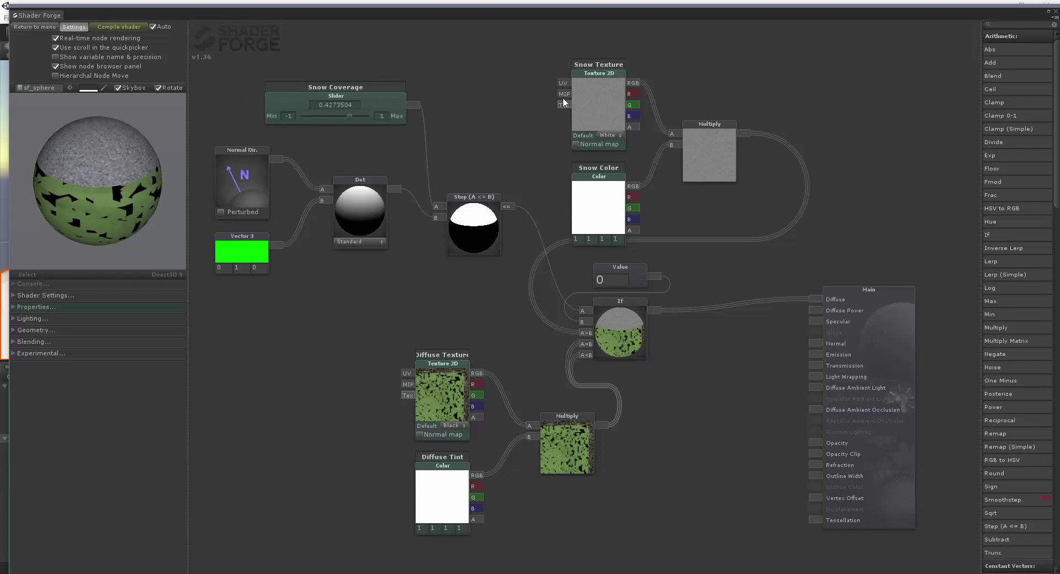
pyautogui.doubleClick(762, 14)
# Step: Dock Shader Forge at the bottom and test the Inspector's Snow Coverage slider between -1 and 1
pyautogui.moveTo(800, 441); pyautogui.dragTo(802, 492)
pyautogui.moveTo(982, 423); pyautogui.dragTo(949, 439)
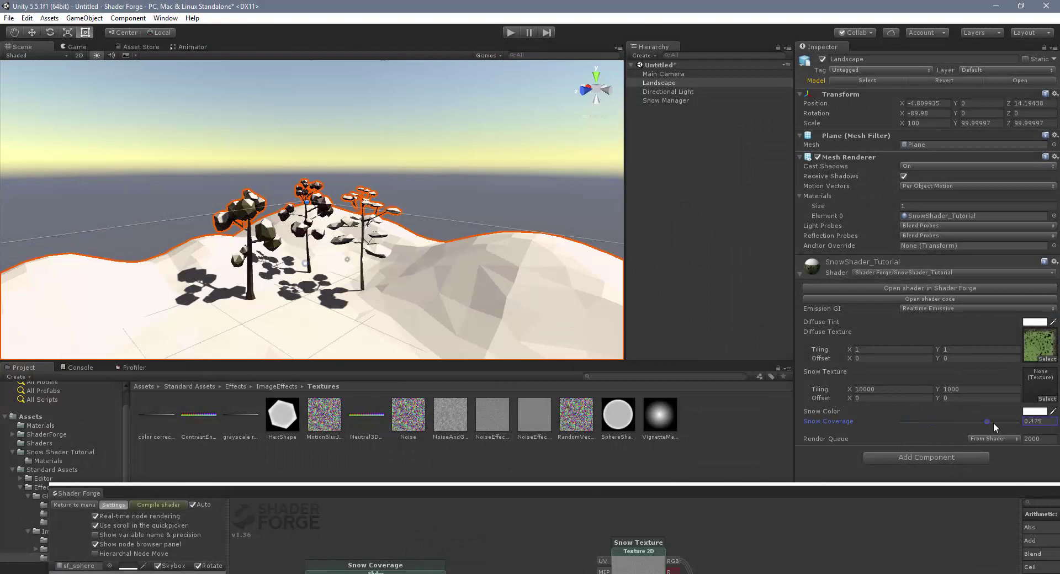
pyautogui.moveTo(912, 422)
pyautogui.mouseDown()
pyautogui.moveTo(969, 424)
pyautogui.moveTo(895, 426)
pyautogui.mouseUp()
pyautogui.moveTo(901, 421); pyautogui.dragTo(1008, 425)
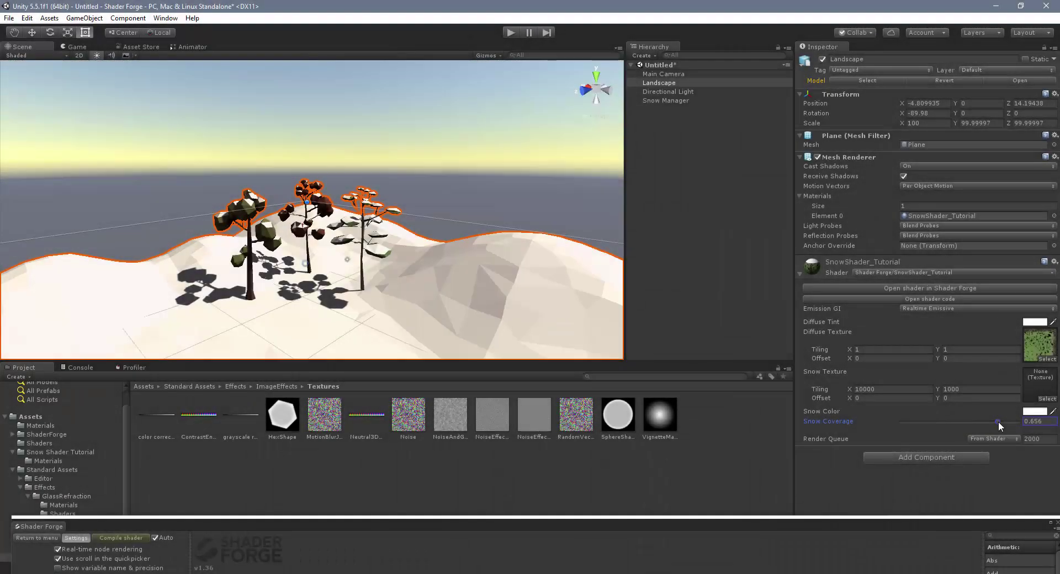
pyautogui.moveTo(998, 422)
pyautogui.mouseDown()
pyautogui.moveTo(922, 424)
pyautogui.moveTo(1021, 426)
pyautogui.moveTo(979, 422)
pyautogui.mouseUp()
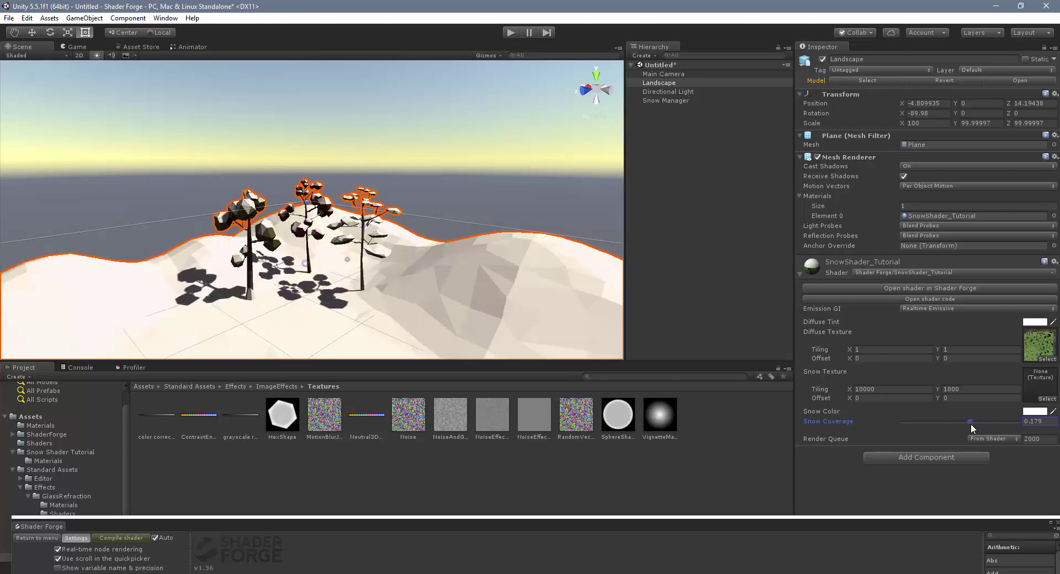